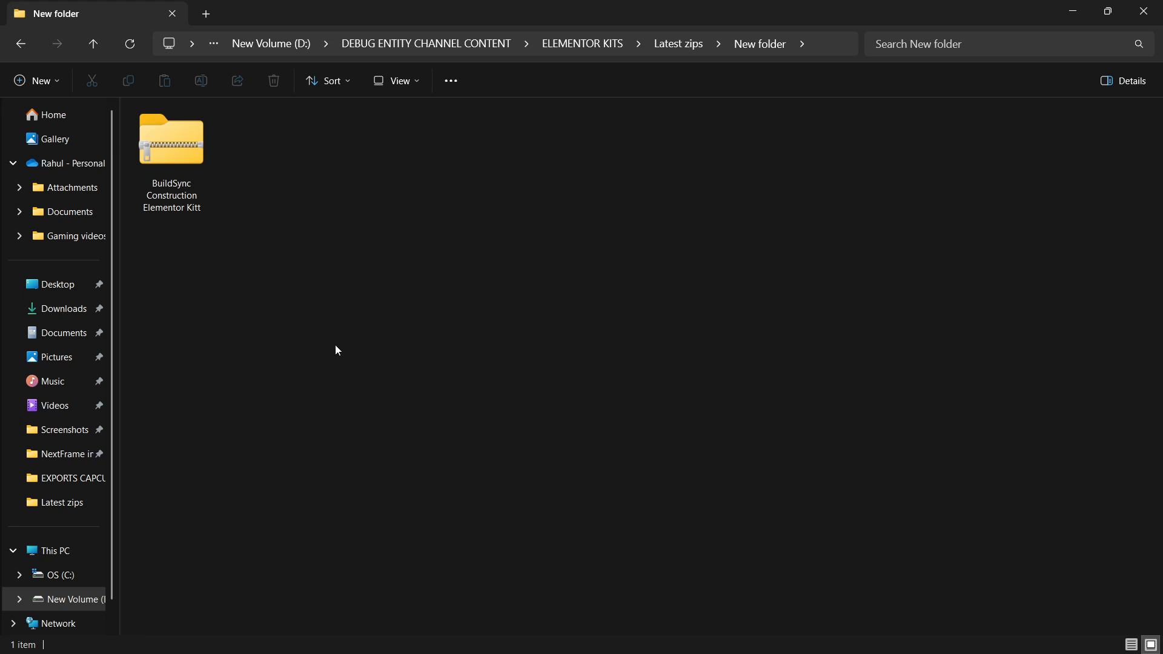
# Switch to the WordPress dashboard in Chrome and check the active theme and the installed plugins
pyautogui.click(890, 637)
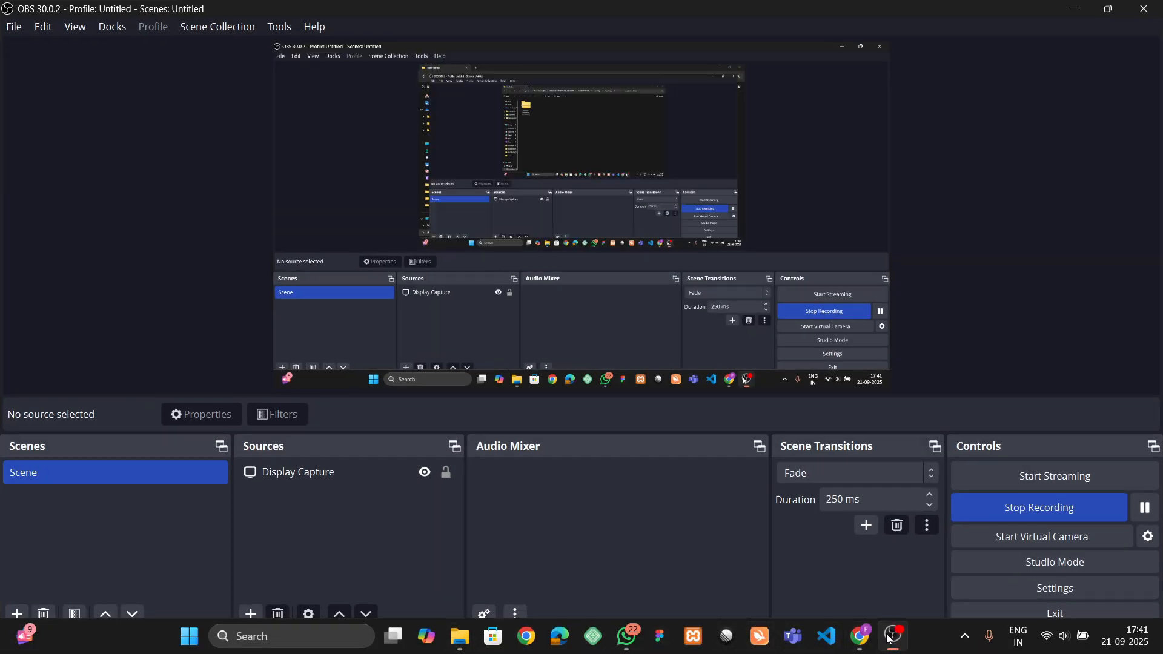
pyautogui.click(860, 649)
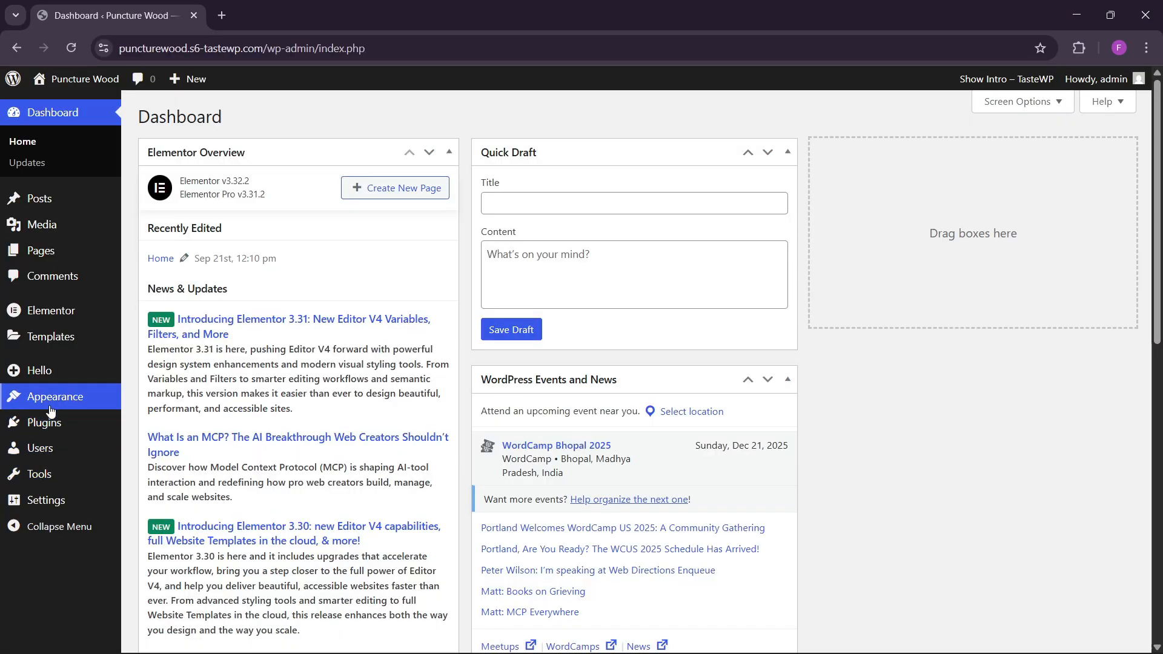
pyautogui.moveTo(54, 404)
pyautogui.click(177, 400)
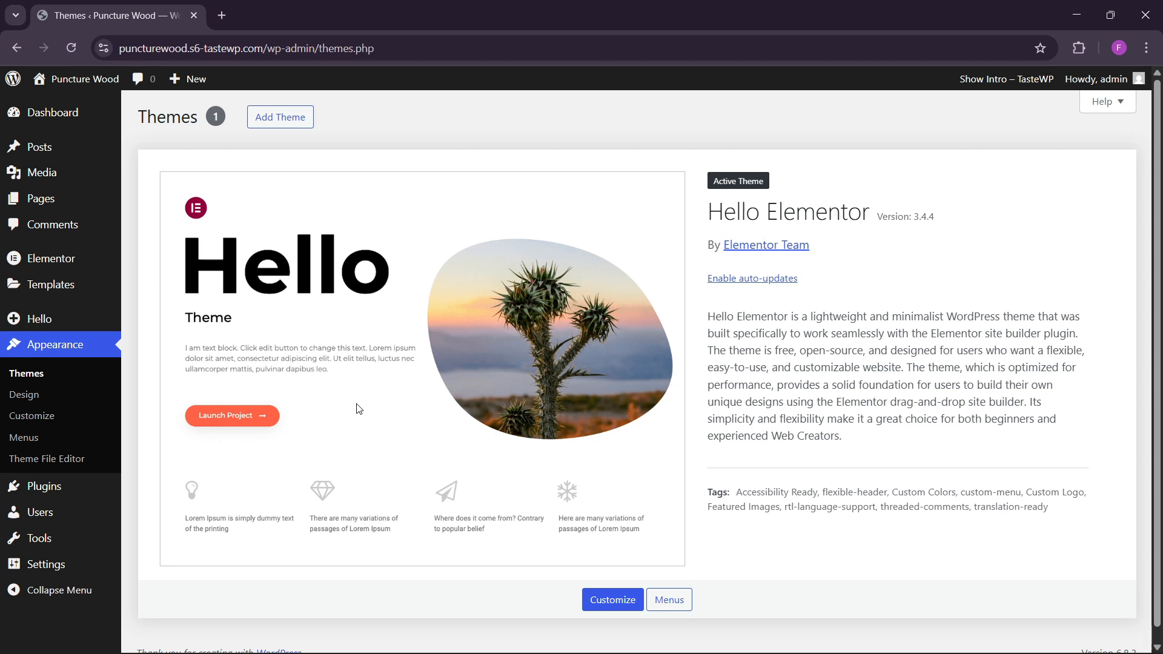
pyautogui.moveTo(63, 491)
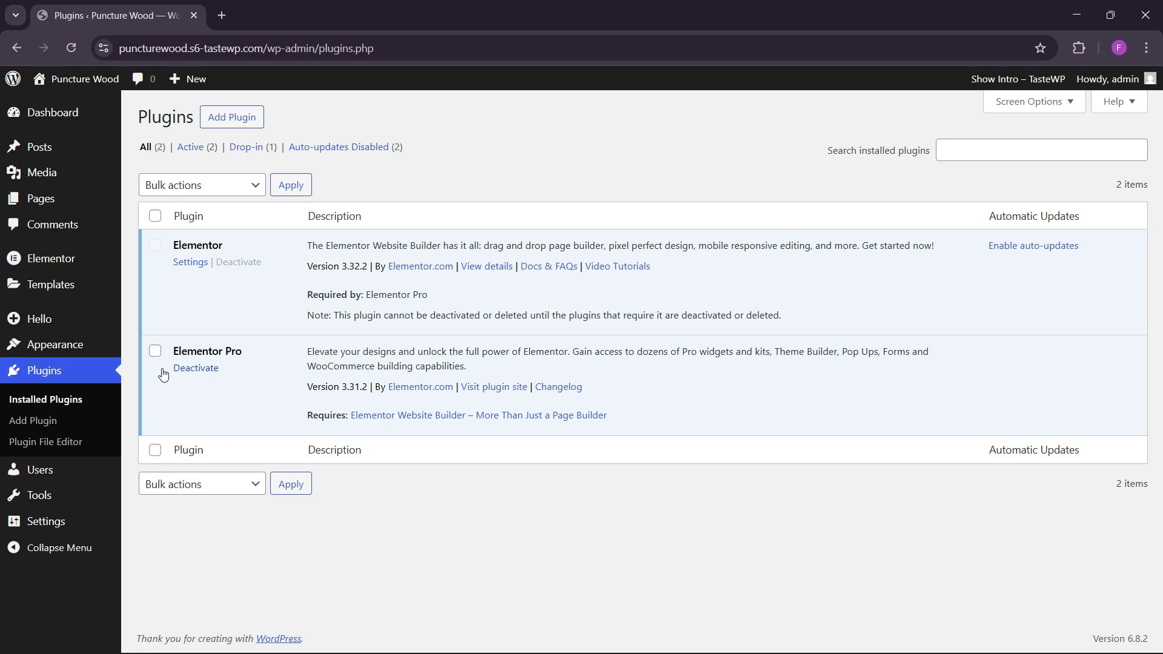
pyautogui.moveTo(82, 350)
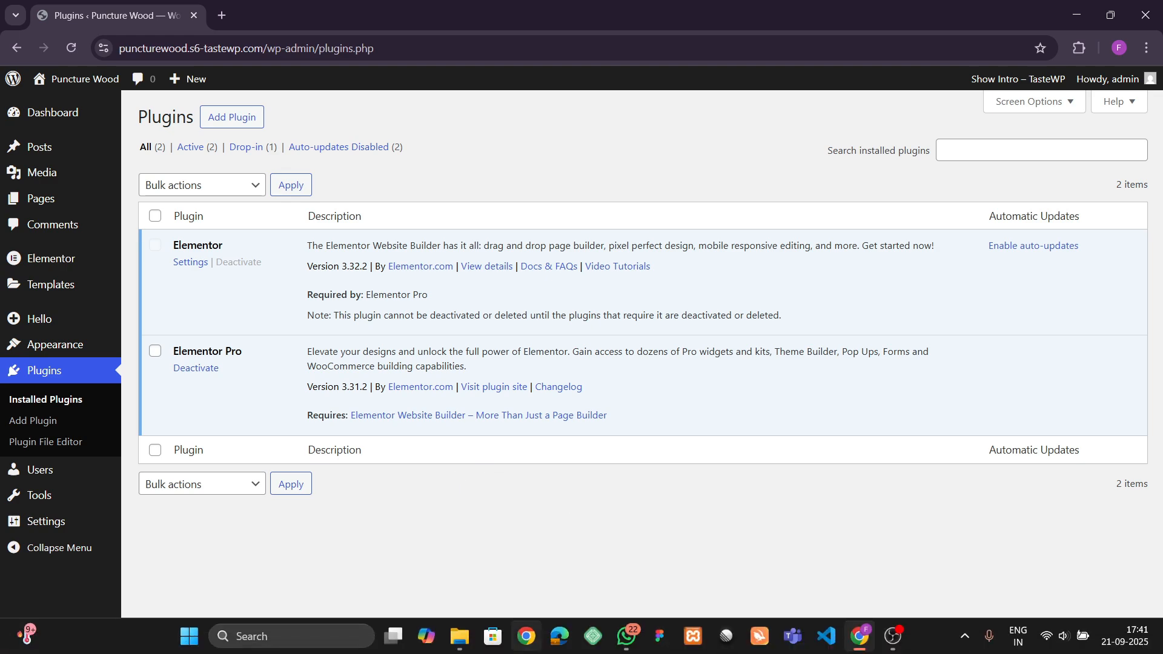
# Switch to File Explorer and extract the BuildSync Construction Elementor Kitt archive into its own folder with WinRAR
pyautogui.moveTo(458, 635)
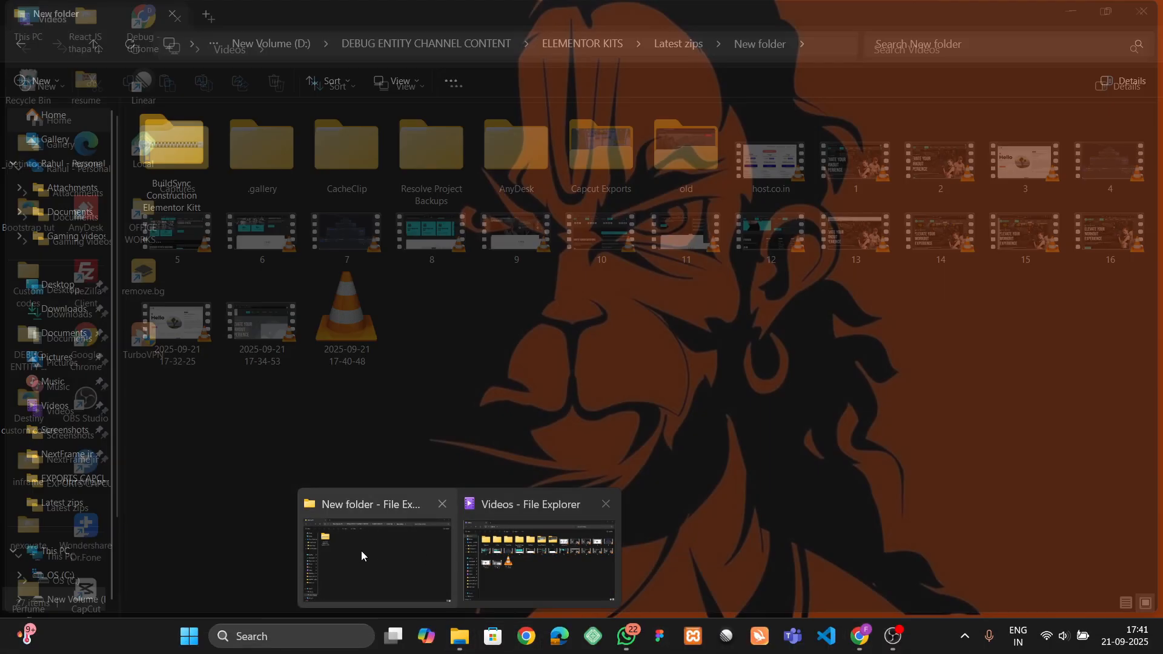
pyautogui.click(358, 551)
pyautogui.click(187, 175)
pyautogui.rightClick(188, 173)
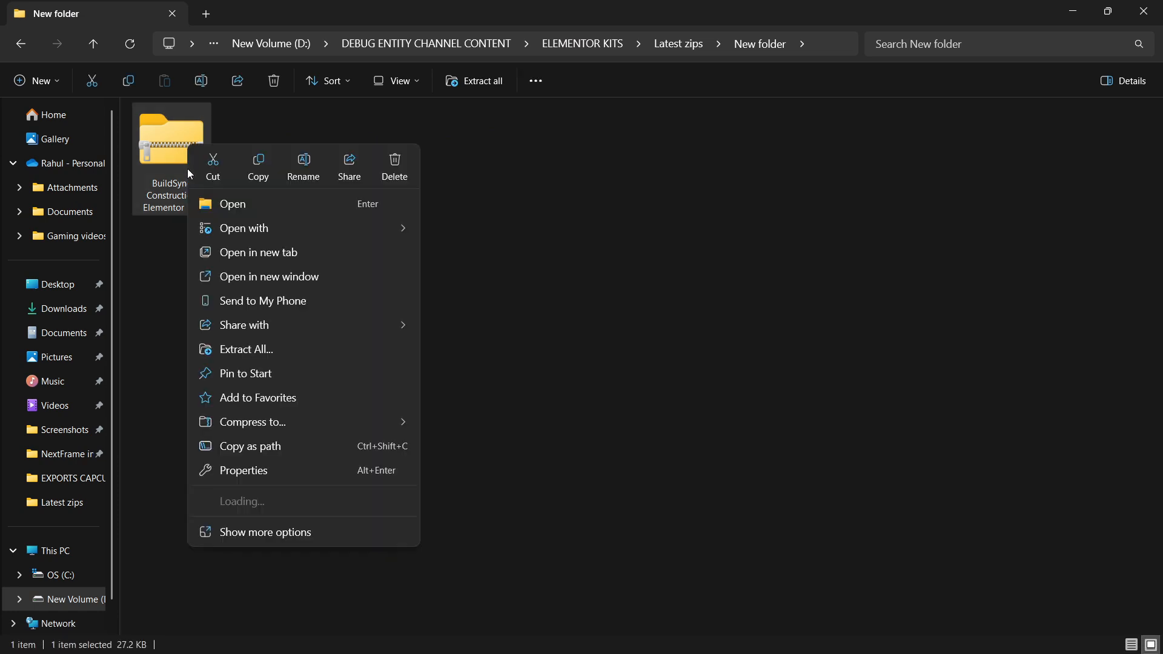
pyautogui.moveTo(293, 502)
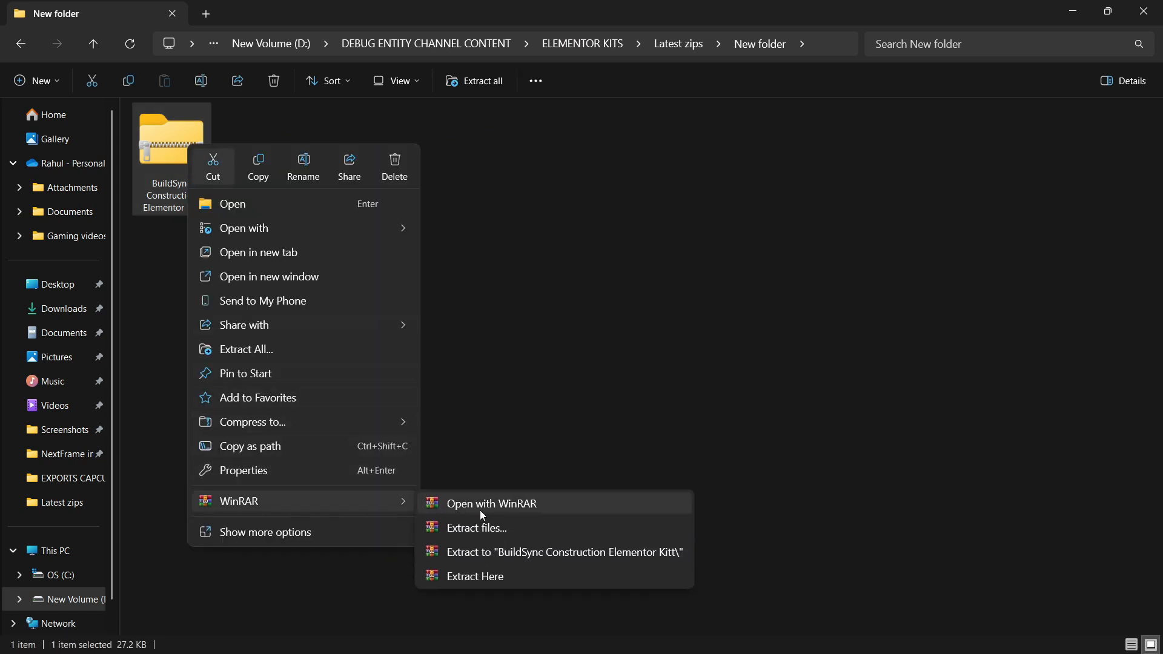
pyautogui.click(463, 551)
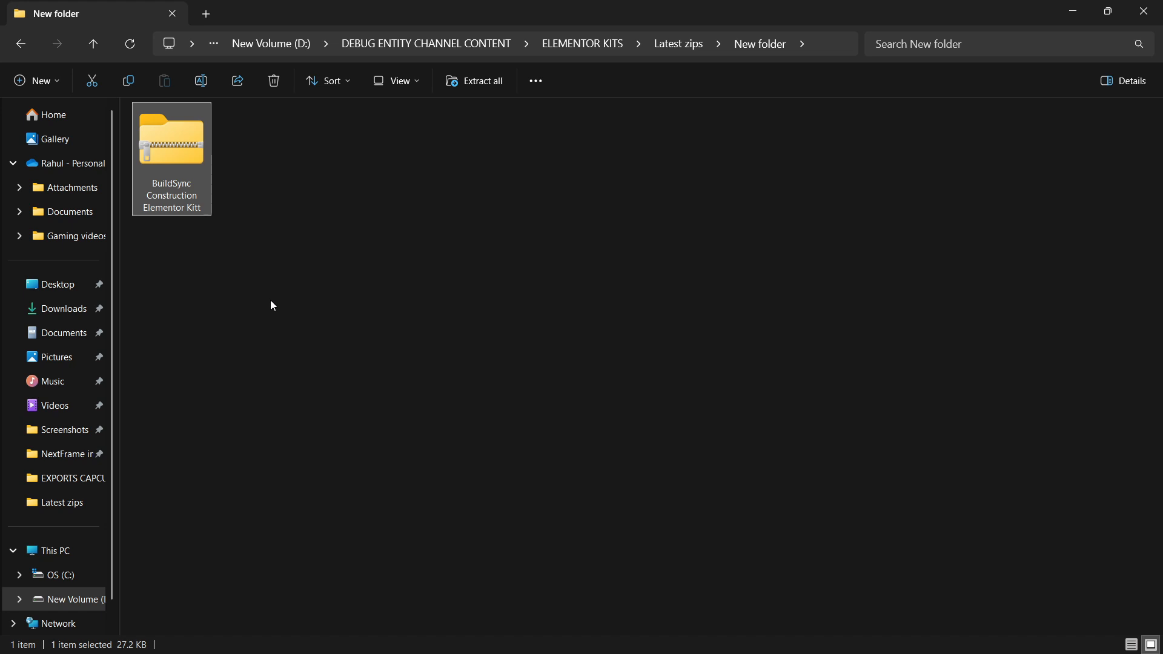
# Open the extracted kit folder and its nested BuildSync Construction Elementor Kitt folder, showing the contents as large icons
pyautogui.doubleClick(260, 198)
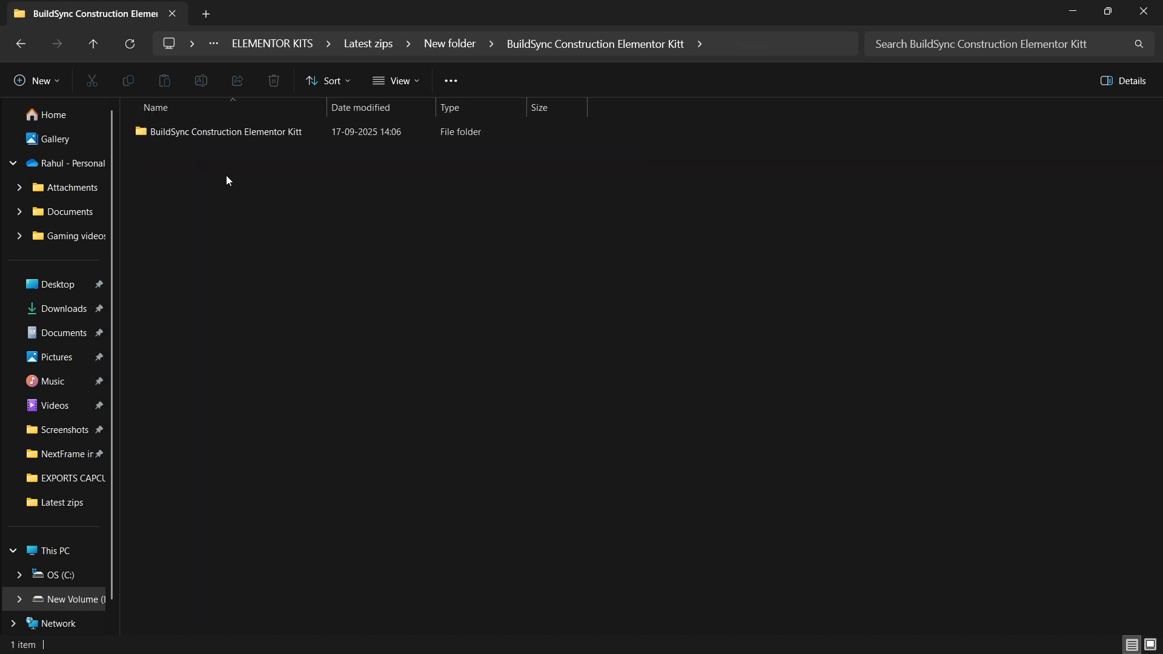
pyautogui.doubleClick(220, 130)
pyautogui.click(410, 83)
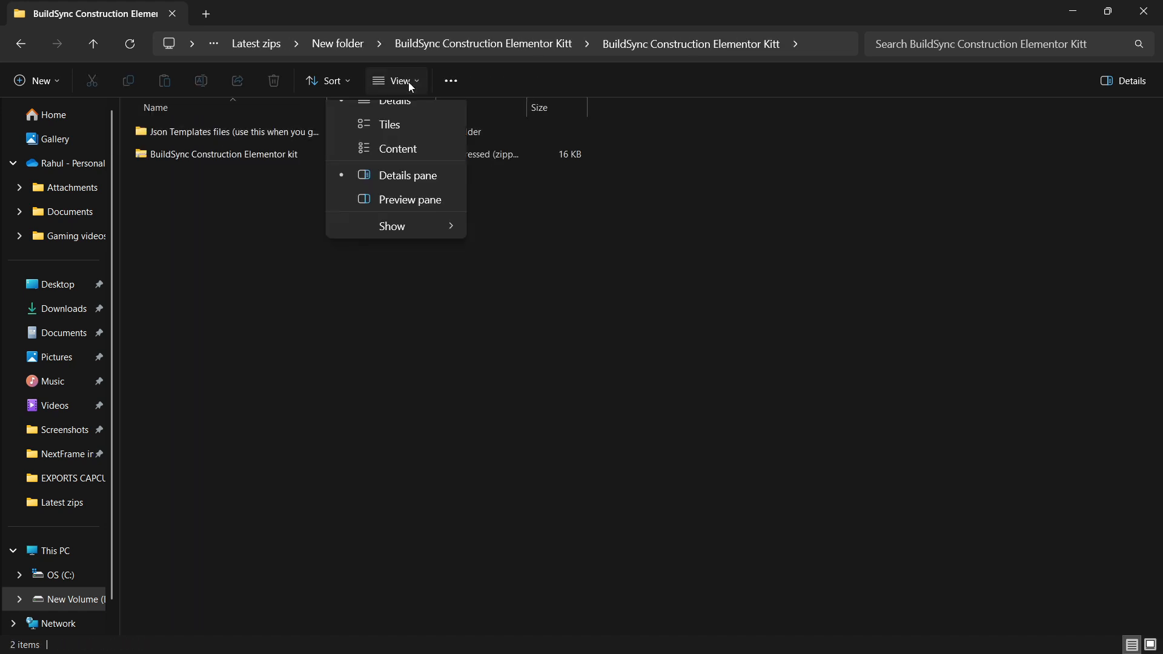
pyautogui.click(397, 140)
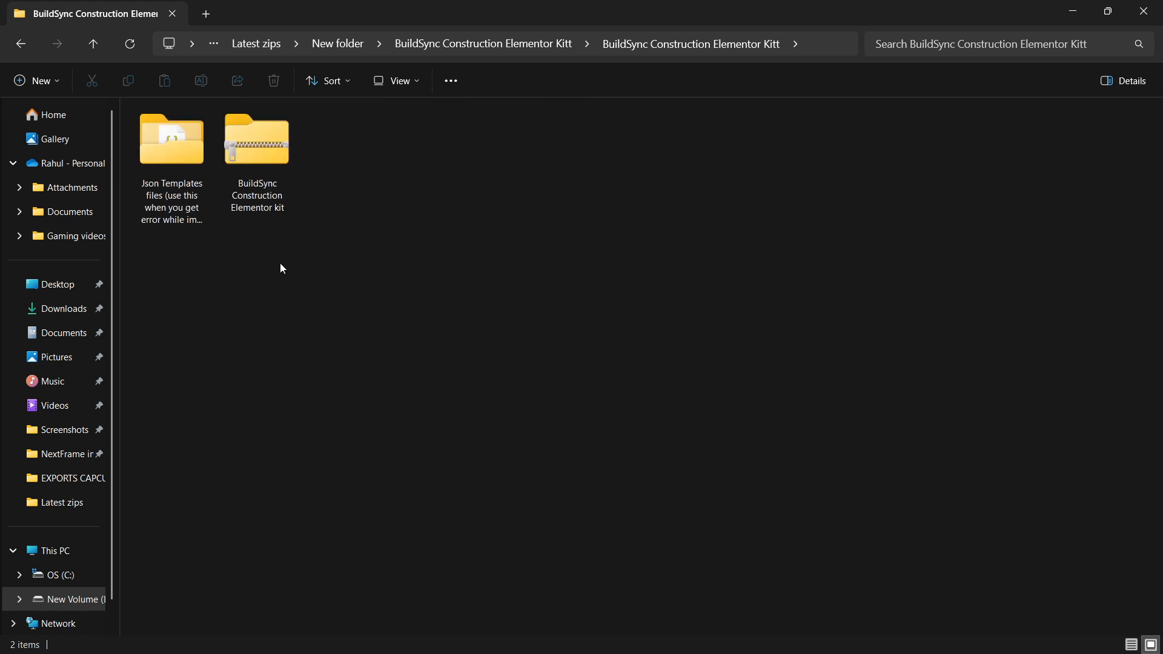
pyautogui.moveTo(179, 191)
# Switch back to Chrome and start a website template import from Elementor's tools
pyautogui.click(859, 644)
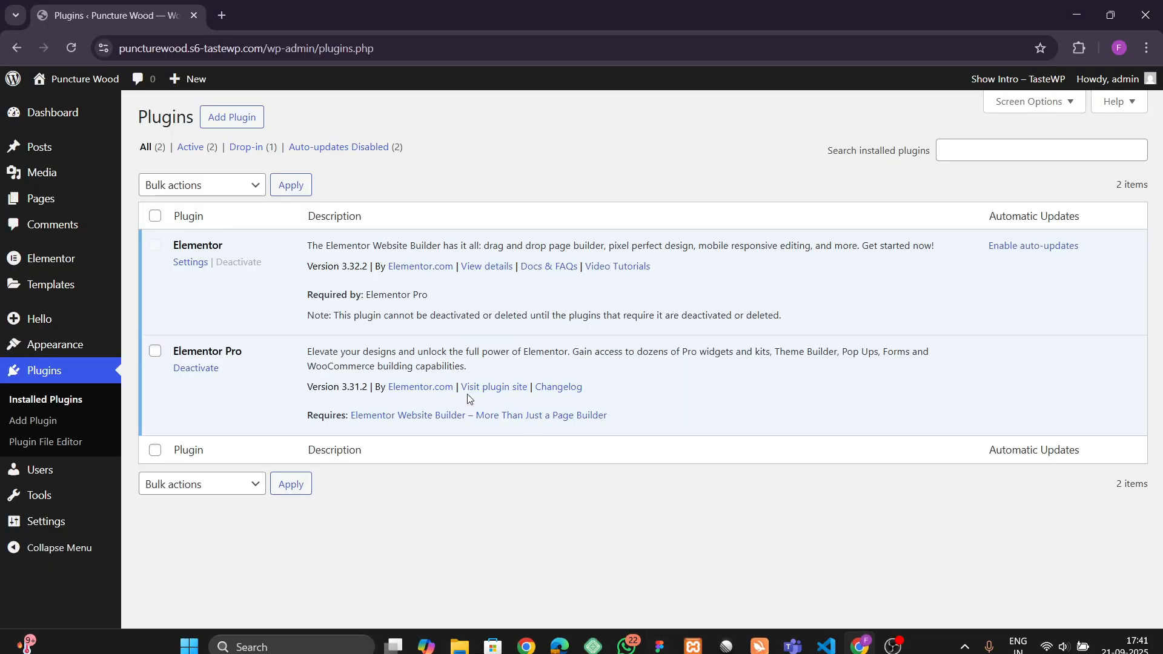
pyautogui.moveTo(51, 259)
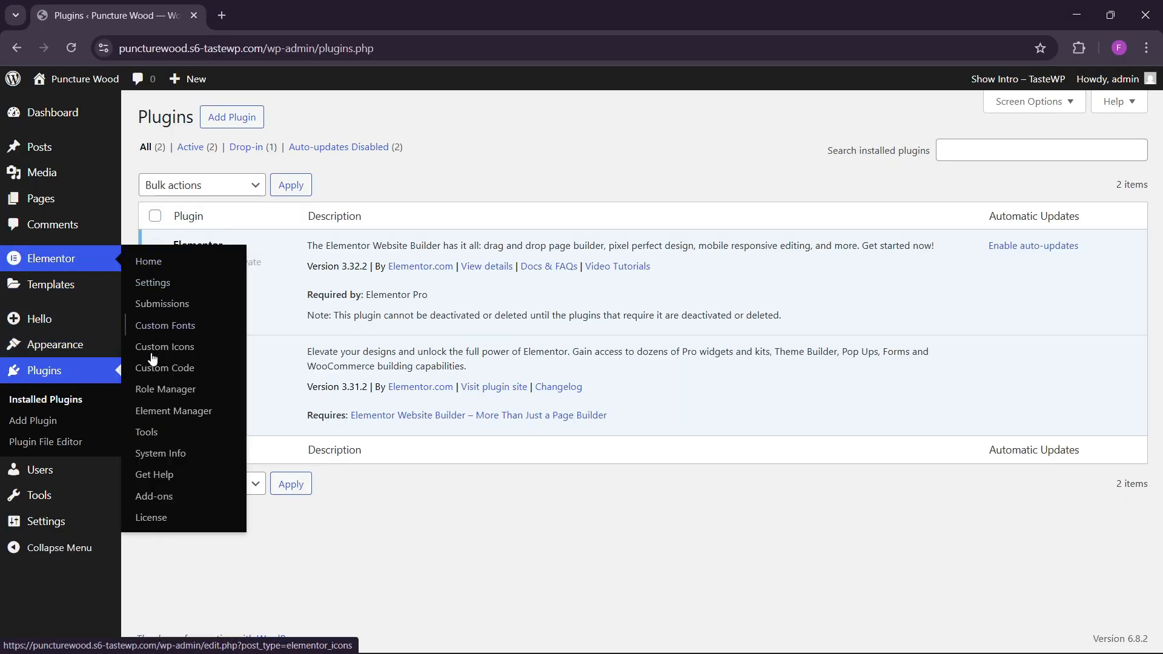
pyautogui.click(148, 434)
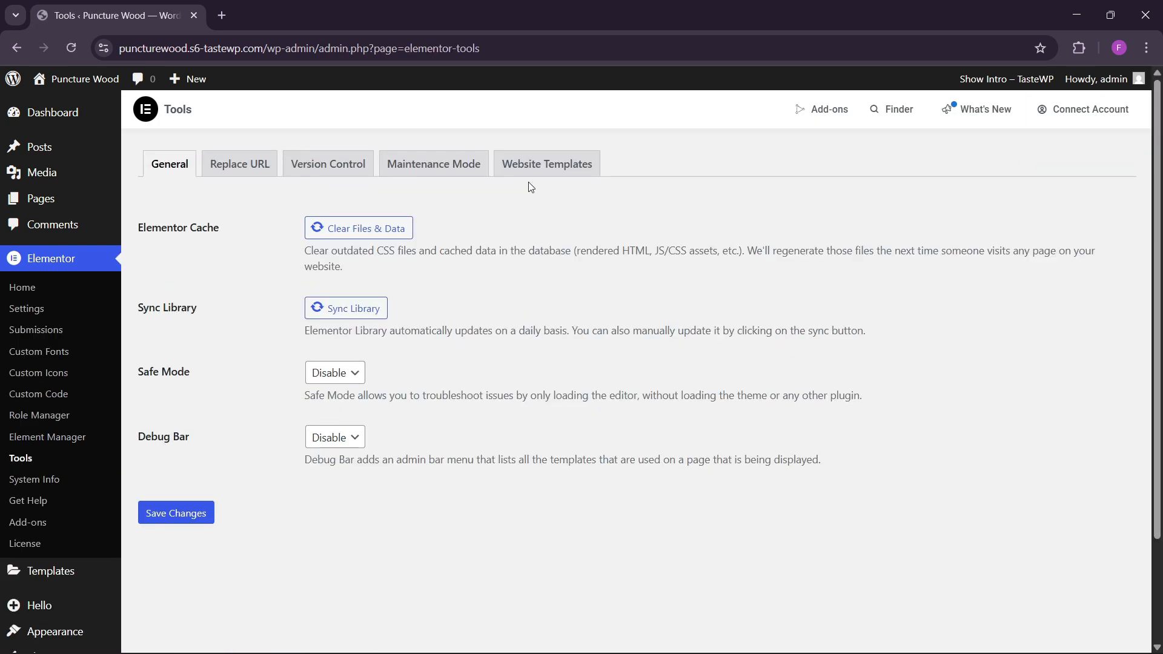
pyautogui.click(531, 171)
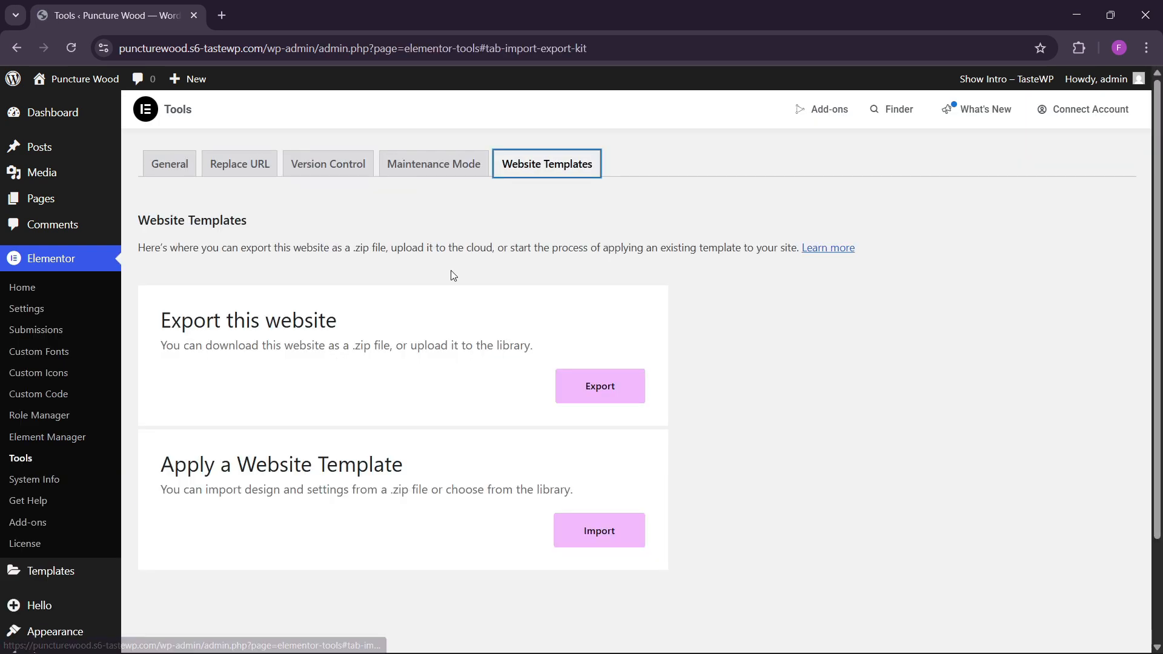
pyautogui.click(605, 533)
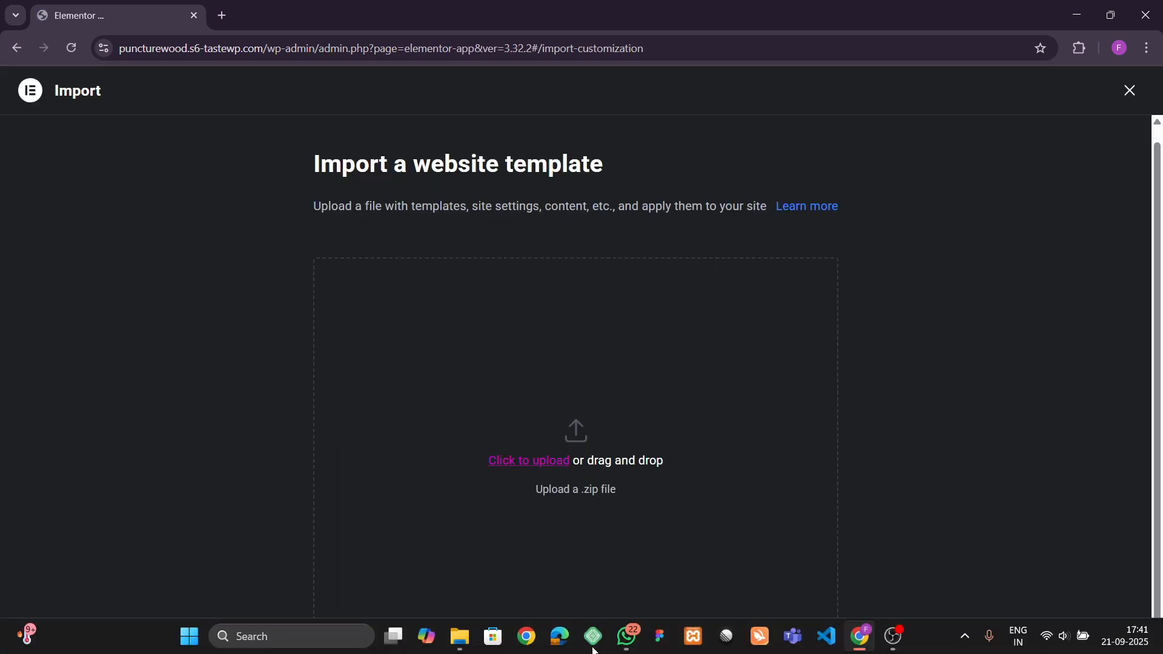
# Try to import the BuildSync Construction Elementor kit zip from File Explorer, applying all its parts
pyautogui.moveTo(459, 636)
pyautogui.click(405, 575)
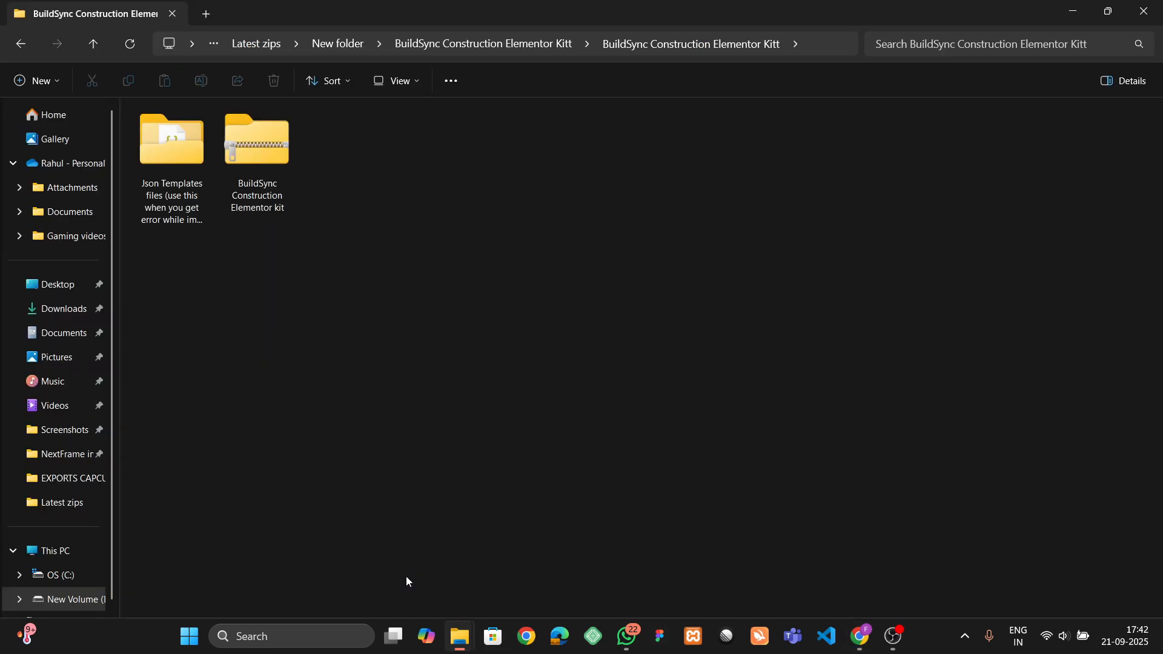
pyautogui.click(284, 177)
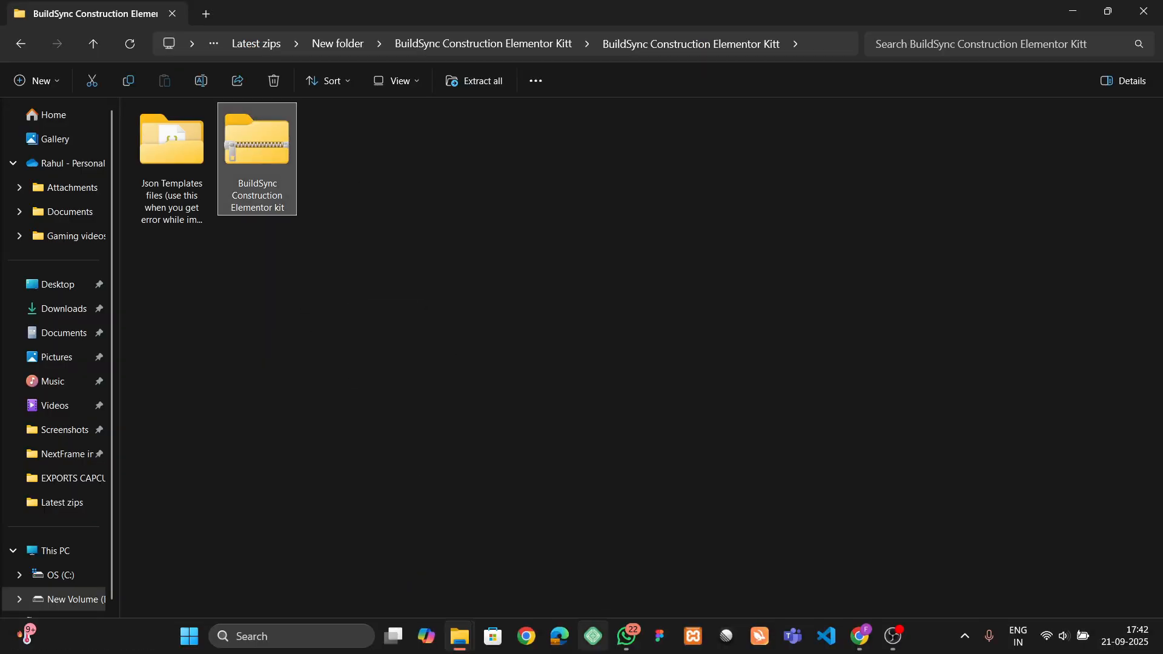
pyautogui.moveTo(257, 145); pyautogui.dragTo(509, 446)
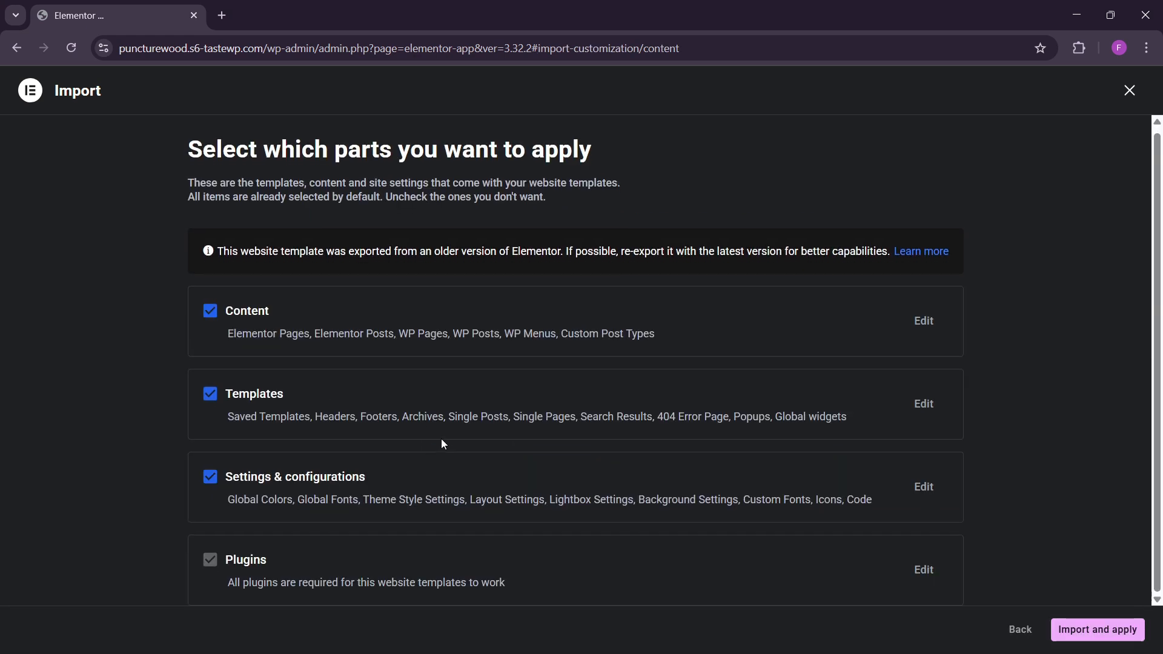
pyautogui.click(1090, 633)
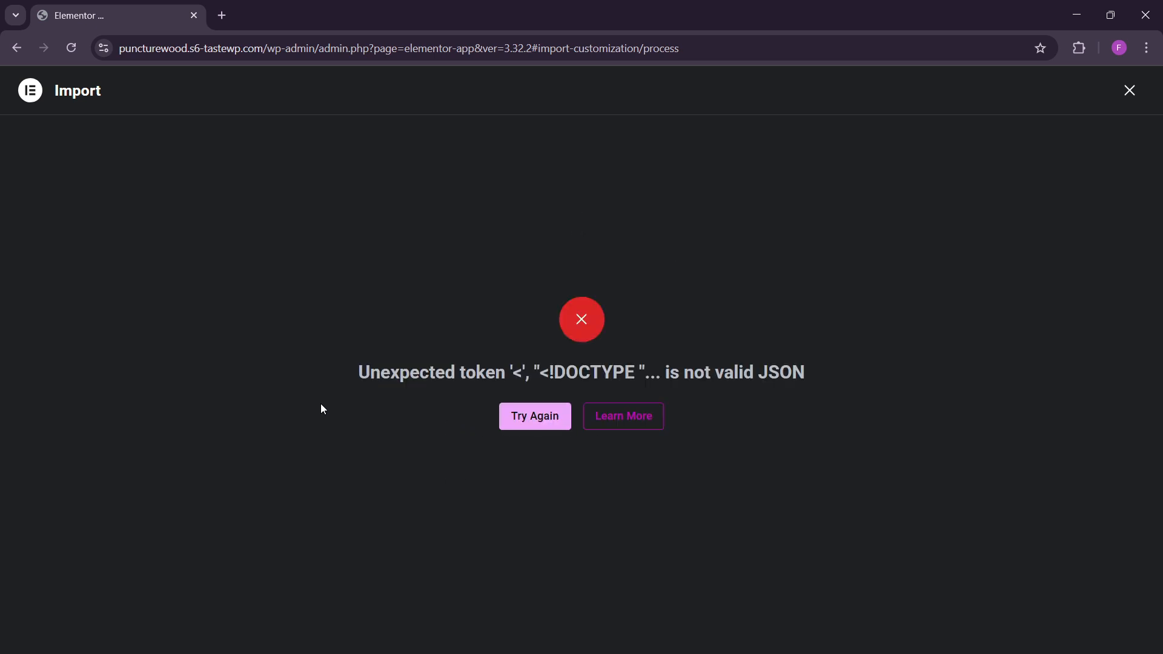
# Retry the website template import with the BuildSync Construction Elementor kit zip, keeping all parts selected
pyautogui.click(522, 424)
pyautogui.scroll(-1, 476, 426)
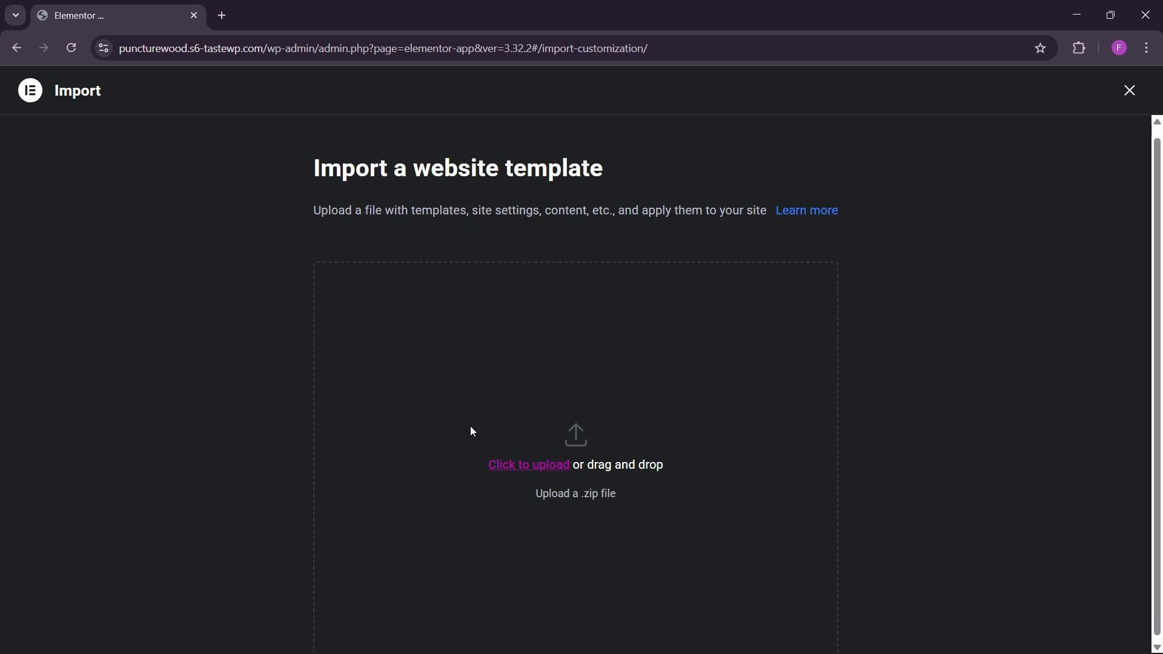
pyautogui.moveTo(467, 645)
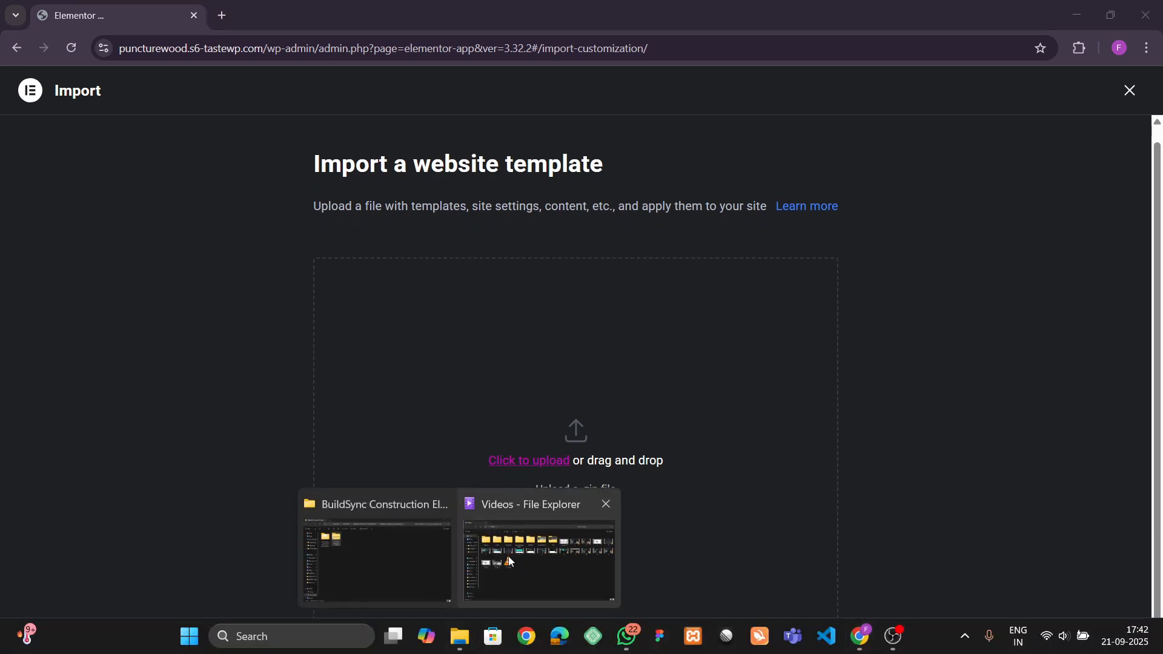
pyautogui.click(387, 569)
pyautogui.moveTo(257, 176); pyautogui.dragTo(583, 481)
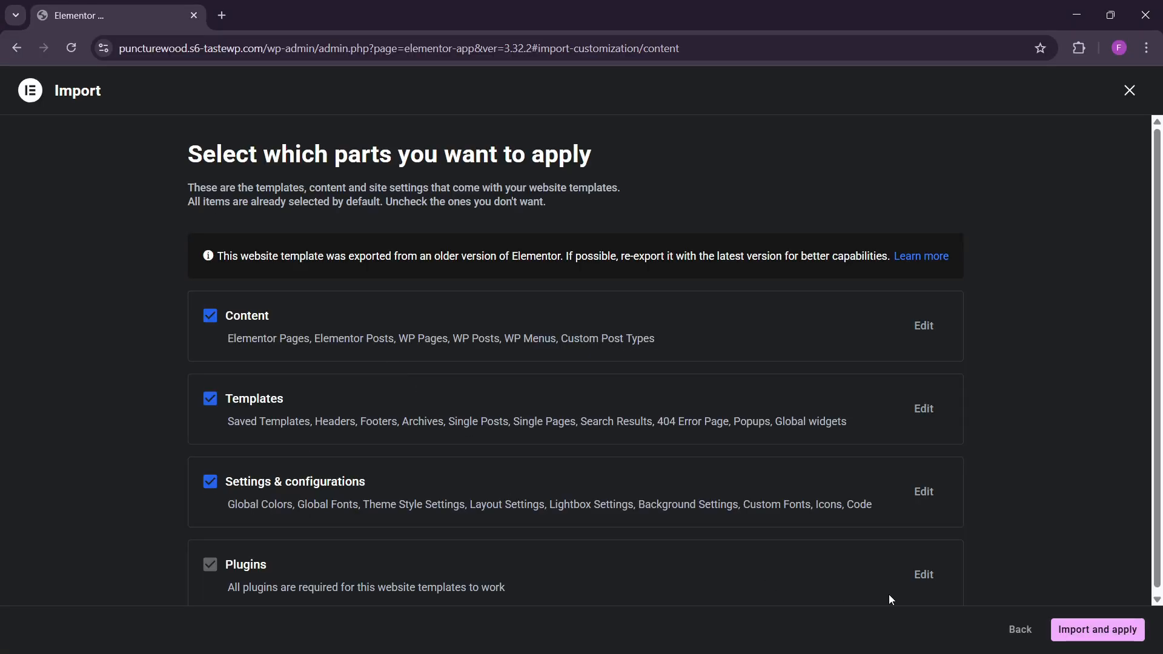
pyautogui.click(1067, 629)
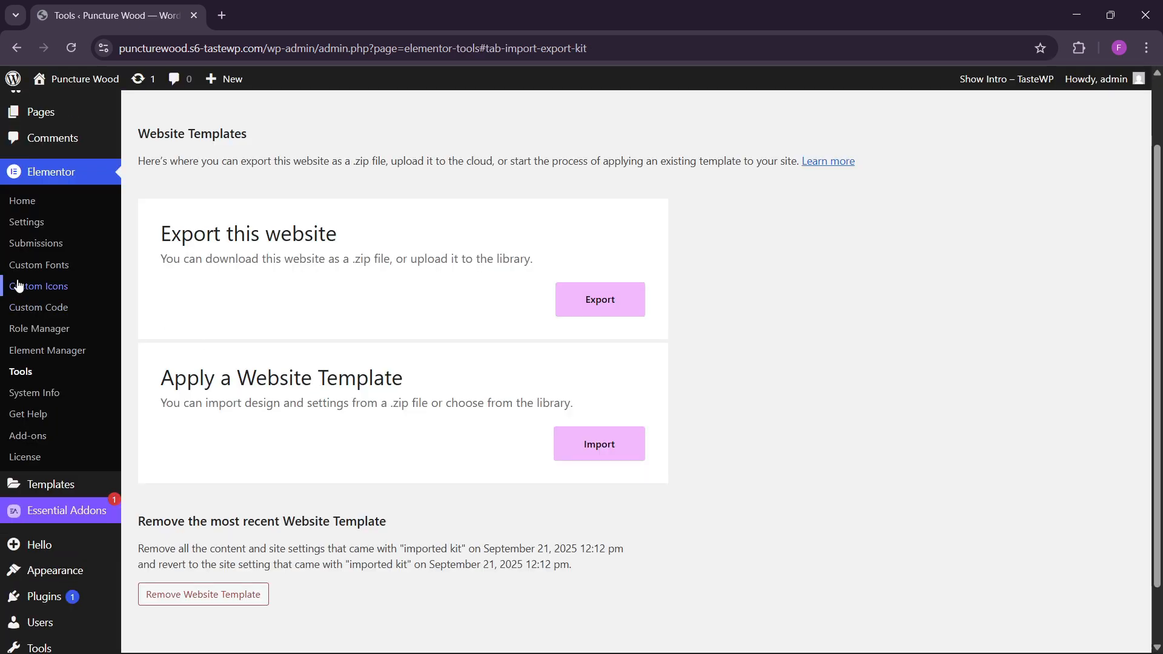
# Open the list of all site pages to check the Home page entry
pyautogui.scroll(2, 18, 285)
pyautogui.moveTo(35, 208)
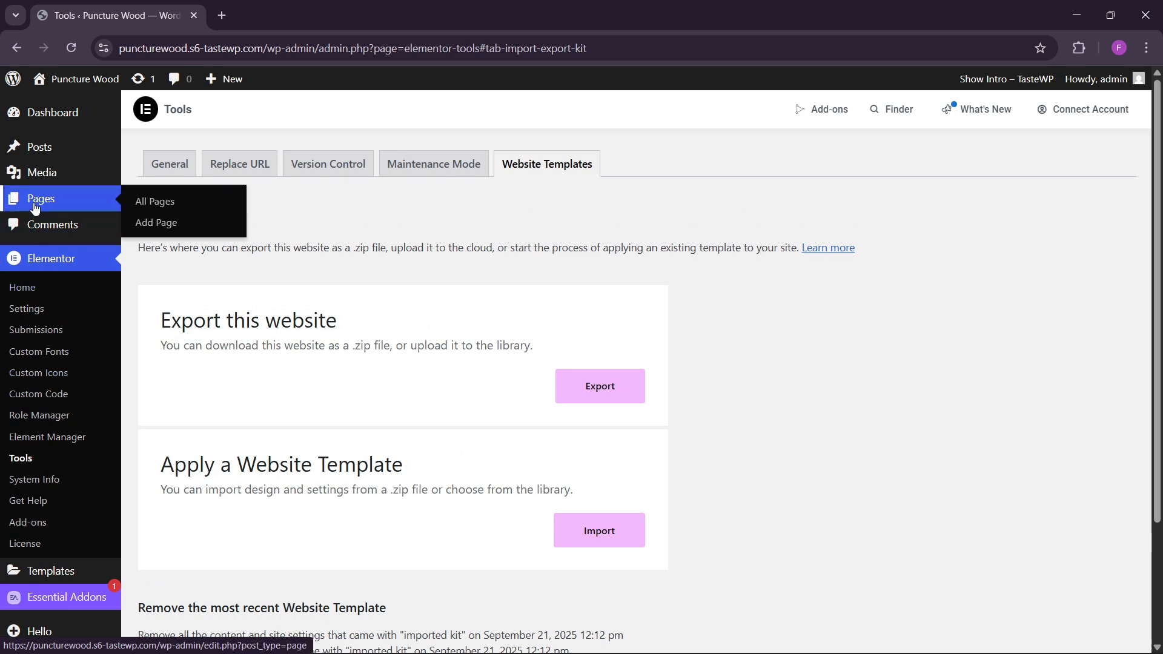
pyautogui.click(159, 203)
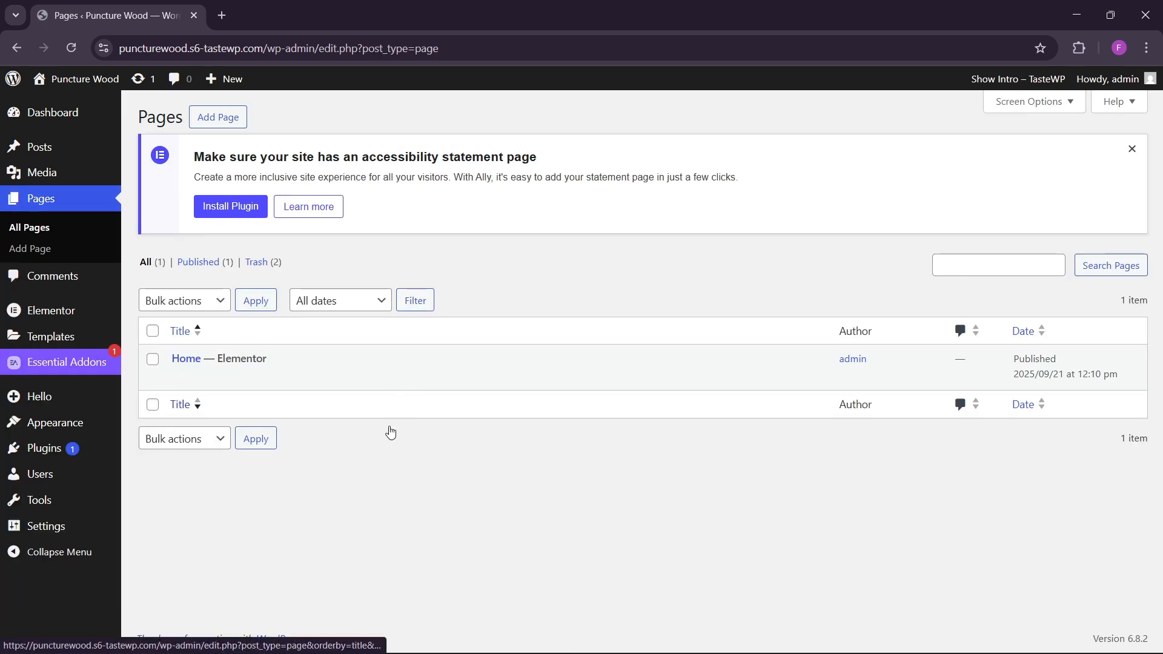
pyautogui.moveTo(270, 388)
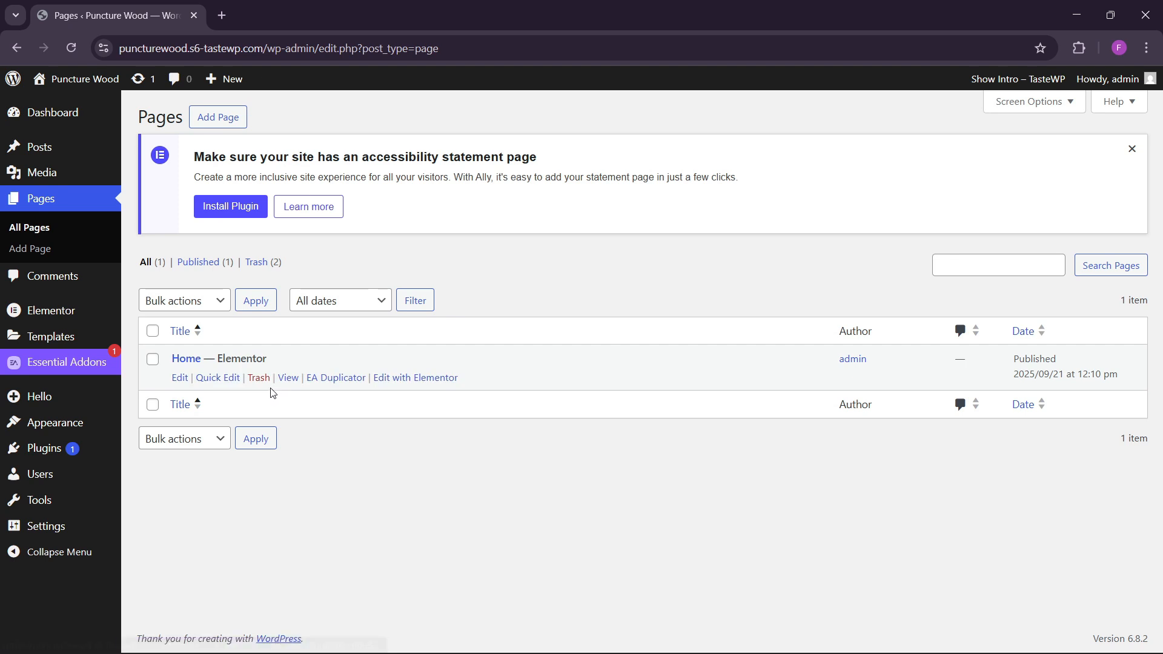
# Choose BuildSync Home.json from the kit's Json Templates files folder as the file to import into Elementor's Saved Templates
pyautogui.moveTo(51, 341)
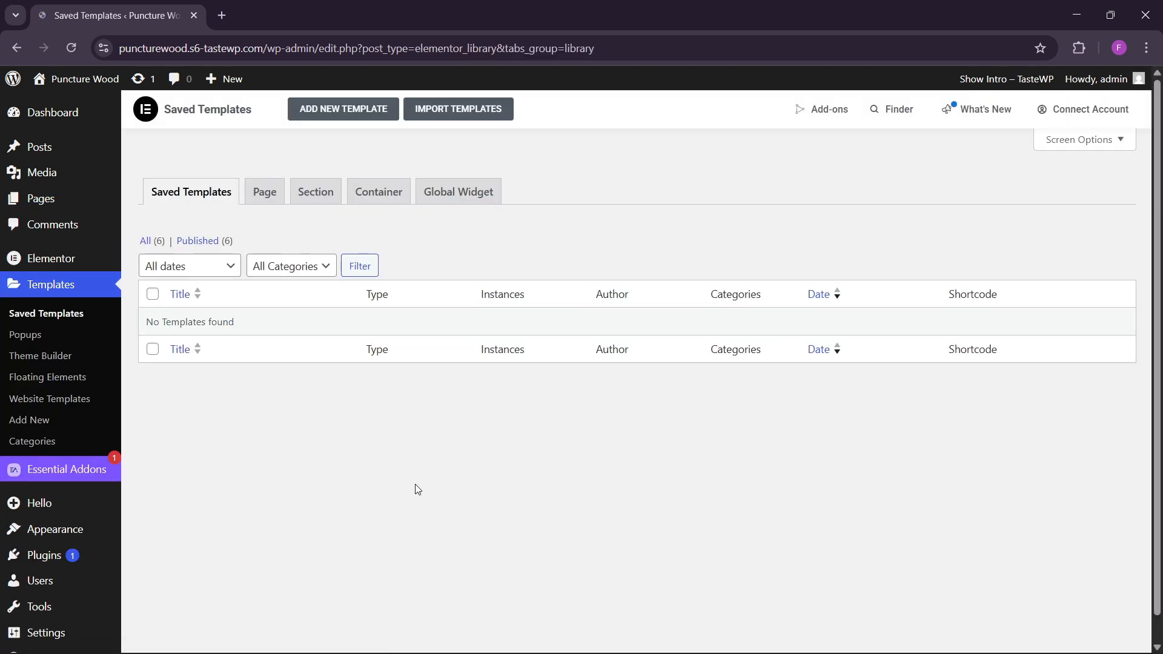
pyautogui.click(466, 116)
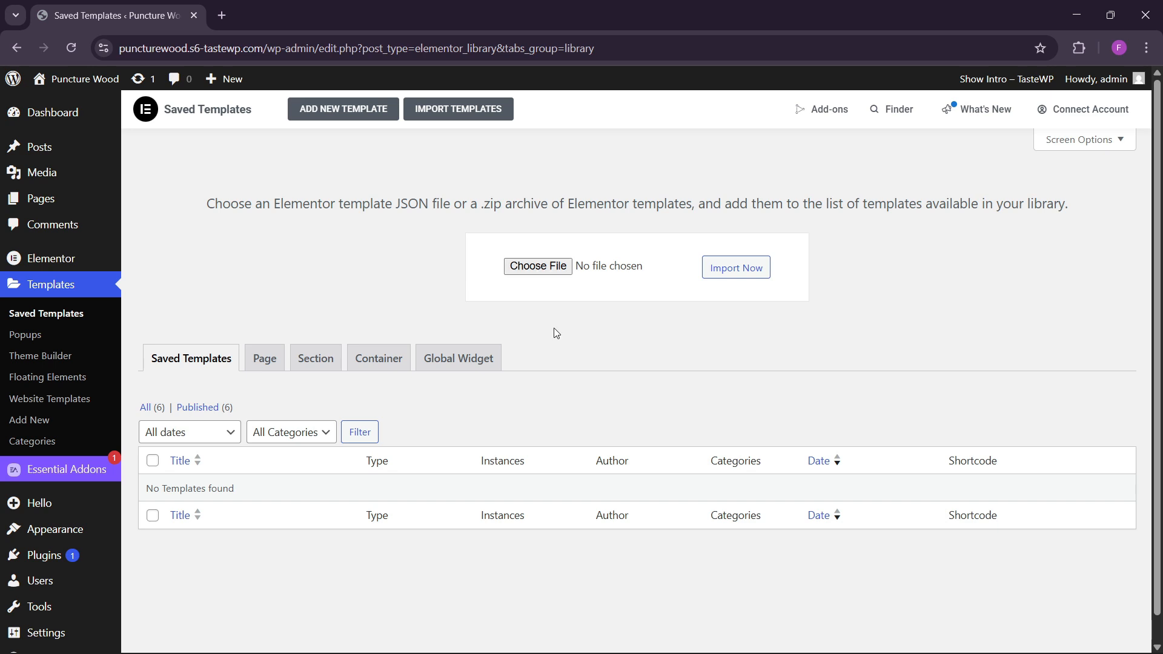
pyautogui.moveTo(459, 644)
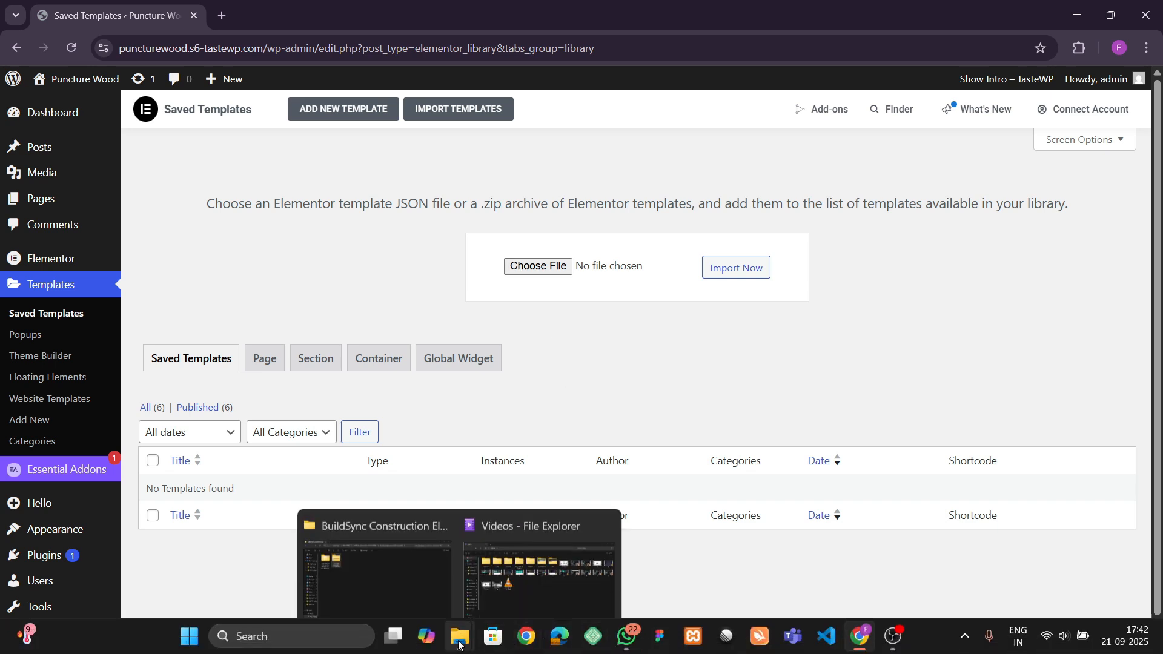
pyautogui.click(438, 596)
pyautogui.click(187, 192)
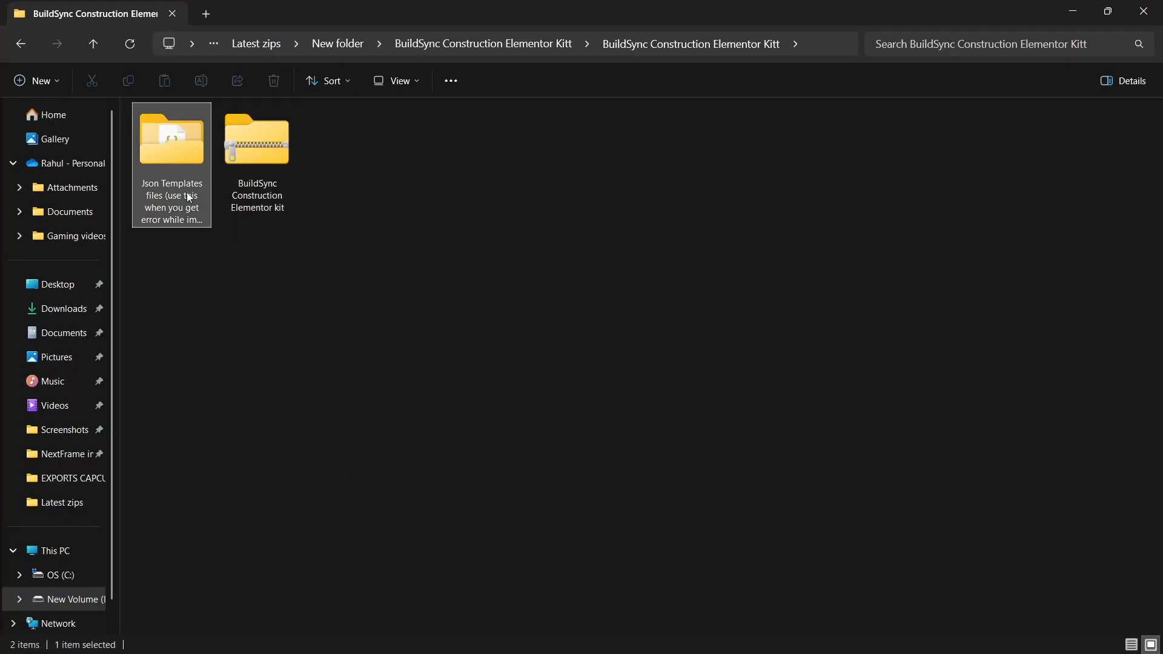
pyautogui.doubleClick(186, 191)
pyautogui.click(393, 91)
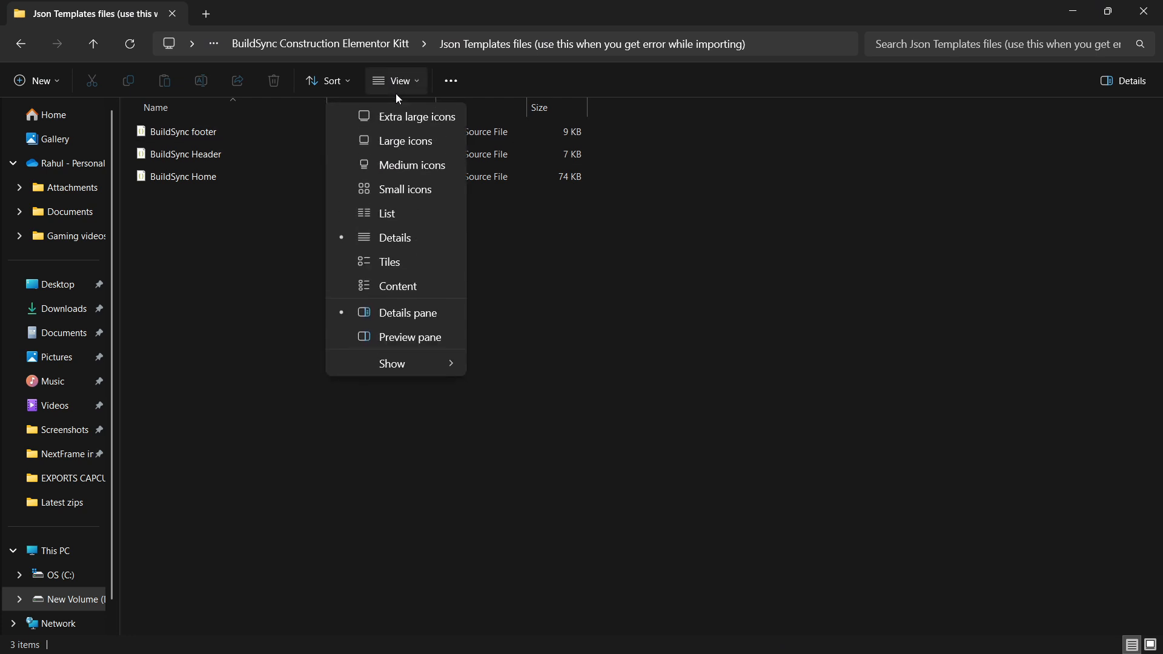
pyautogui.click(402, 142)
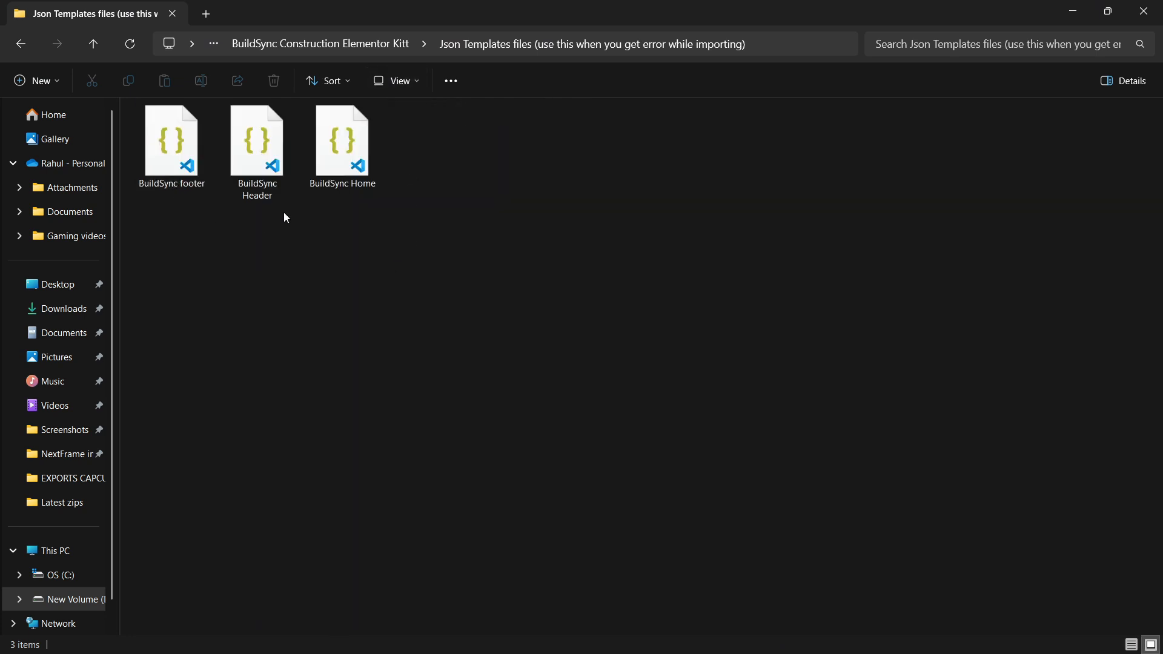
pyautogui.moveTo(344, 151); pyautogui.dragTo(535, 270)
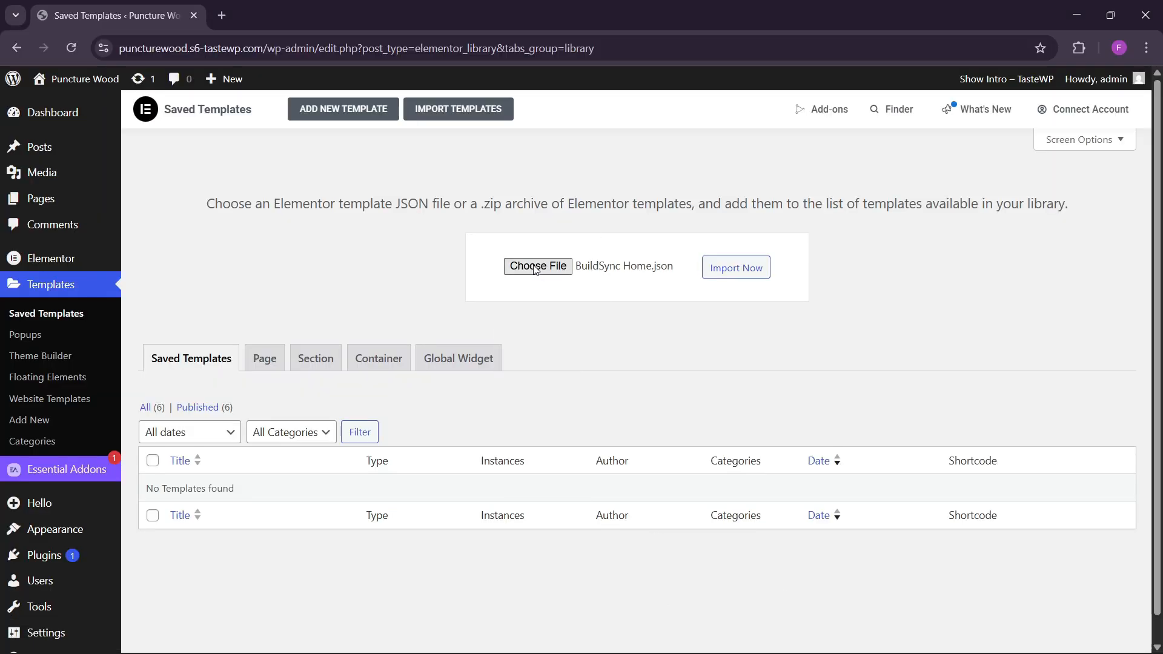
# Import the chosen BuildSync Home.json template, suppressing future JSON safety warnings and enabling unfiltered file uploads
pyautogui.click(714, 269)
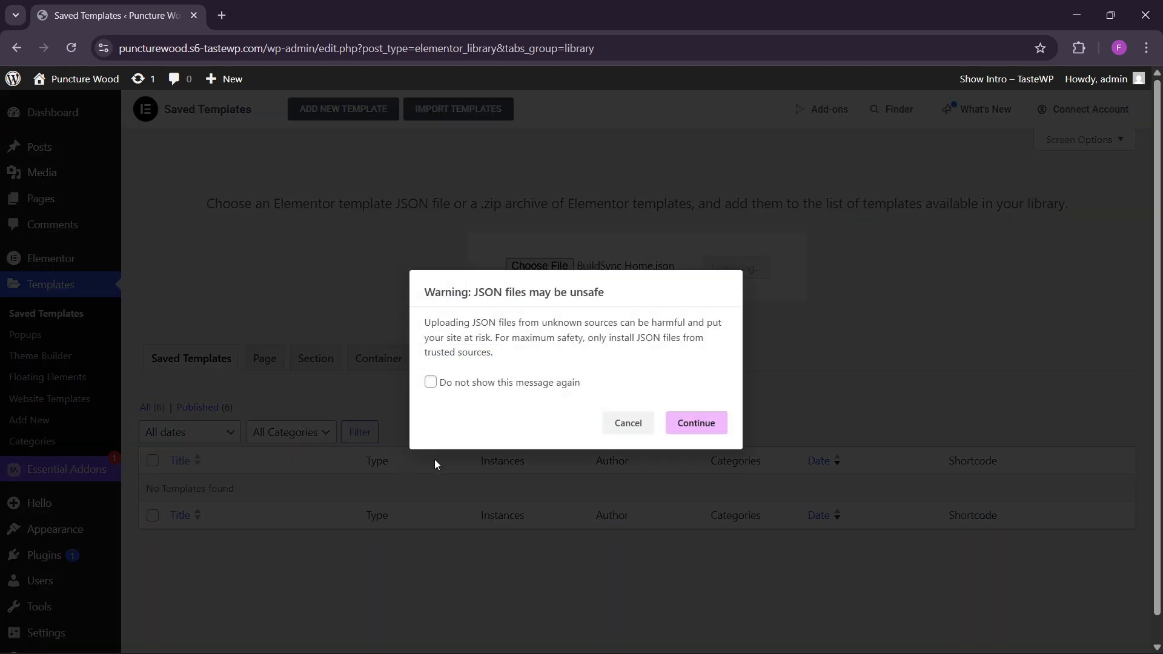
pyautogui.click(487, 389)
pyautogui.click(708, 435)
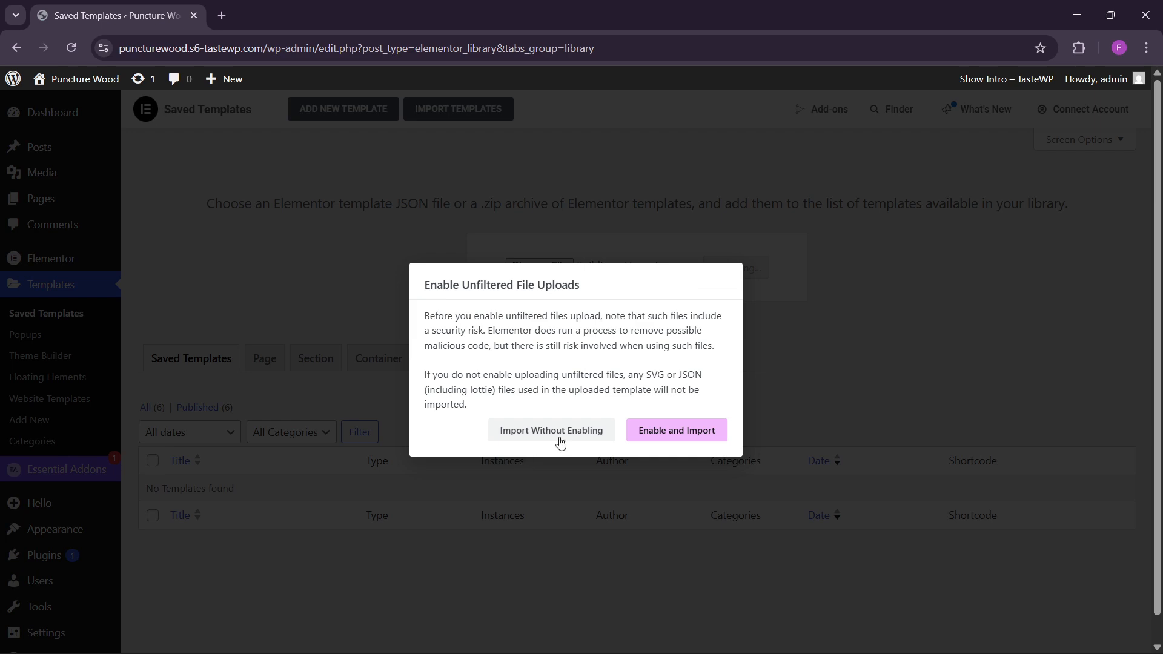
pyautogui.click(648, 443)
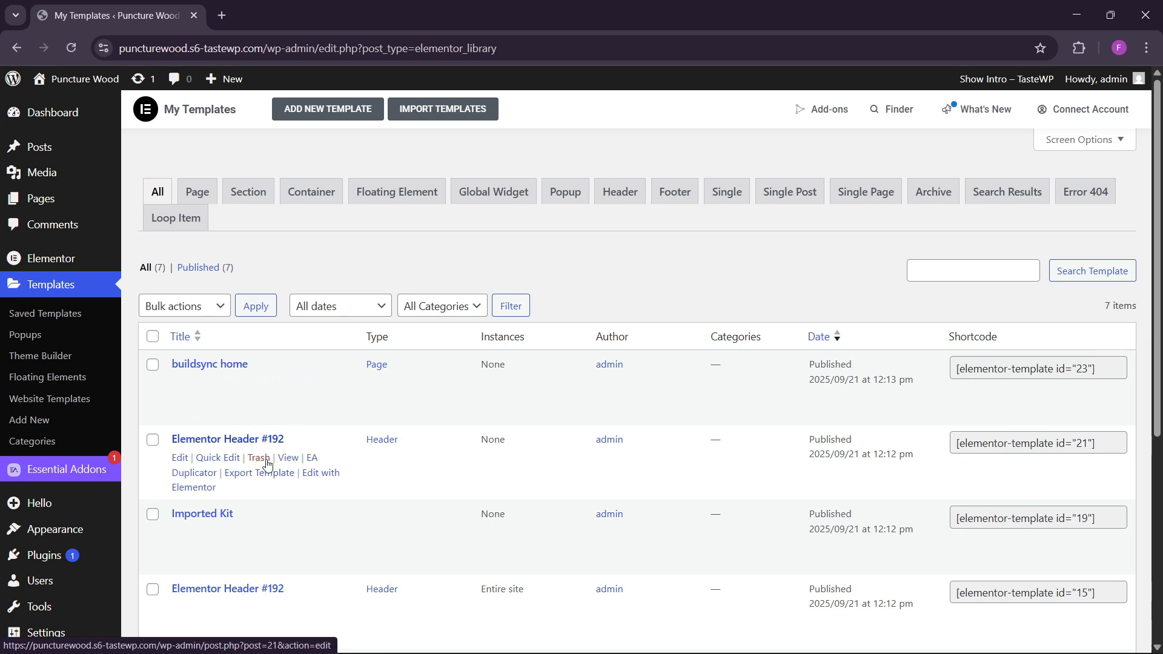
# Import BuildSync Header.json from the kit's Json Templates files folder into the Elementor template library
pyautogui.scroll(-1, 224, 480)
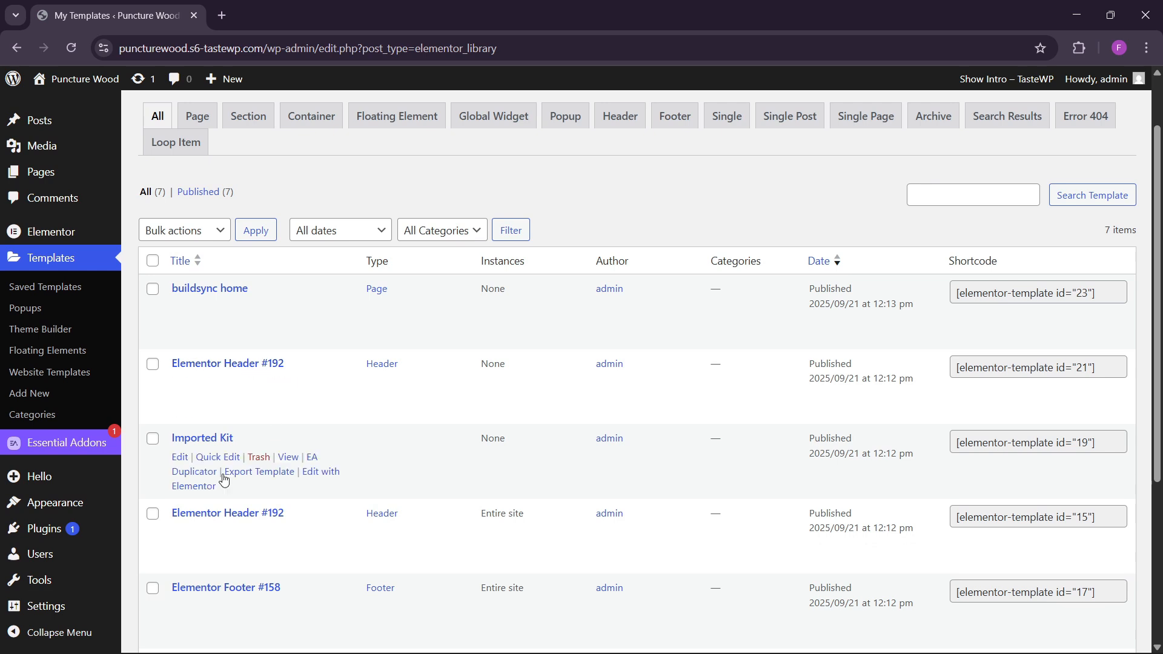
pyautogui.scroll(1, 291, 480)
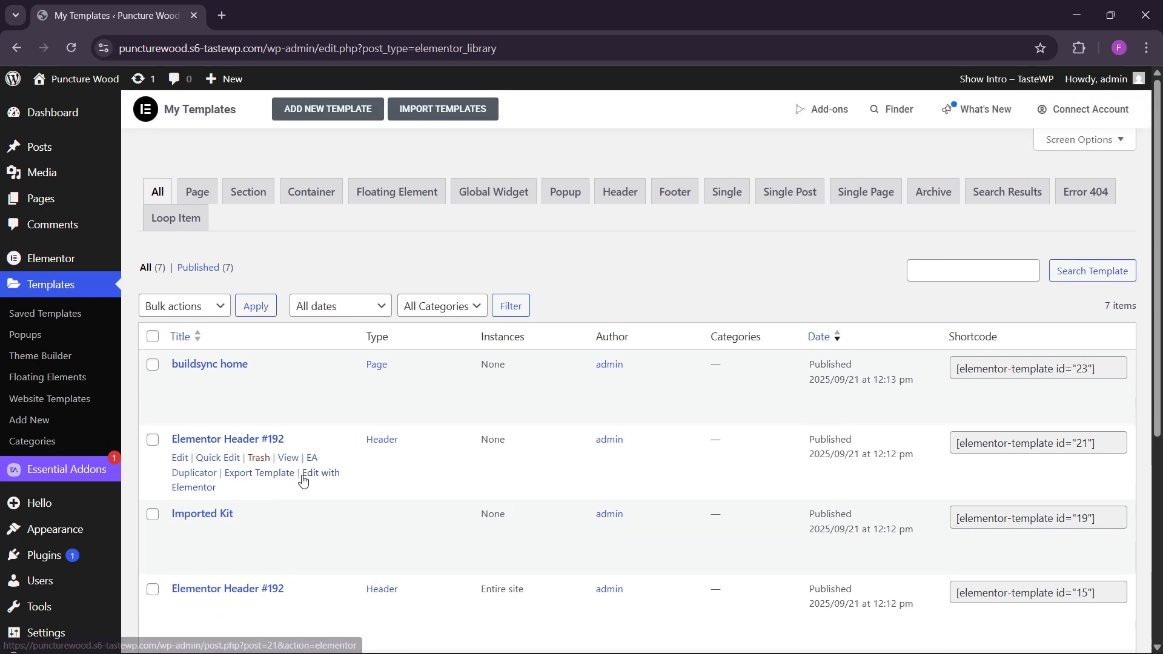
pyautogui.click(418, 114)
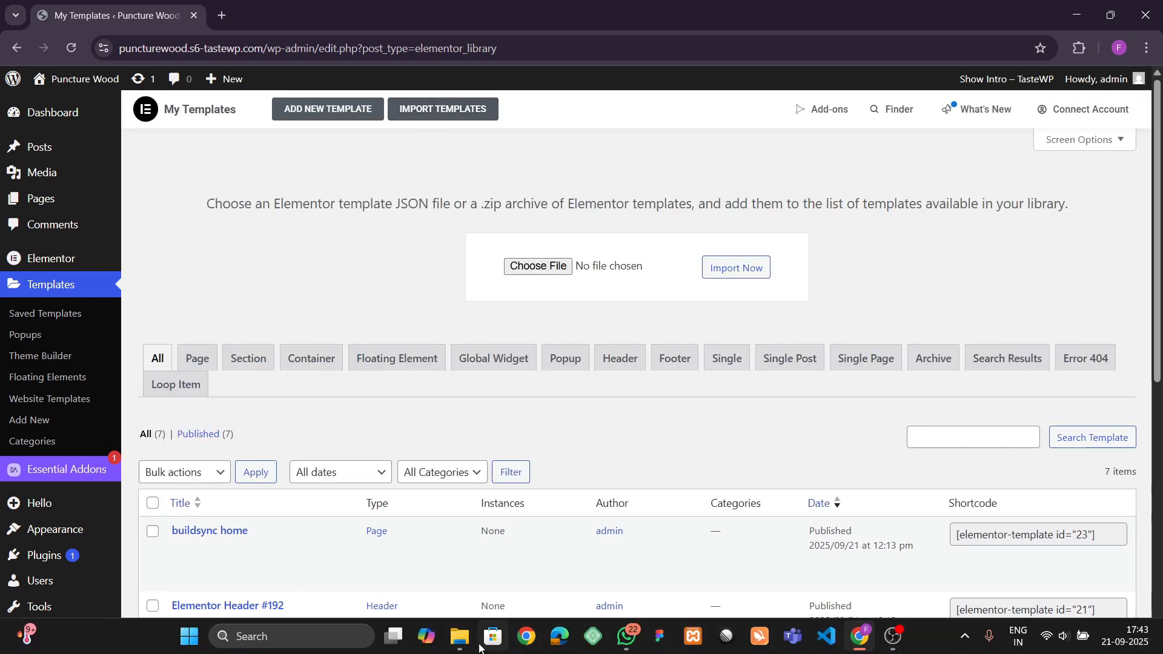
pyautogui.moveTo(459, 636)
pyautogui.click(451, 578)
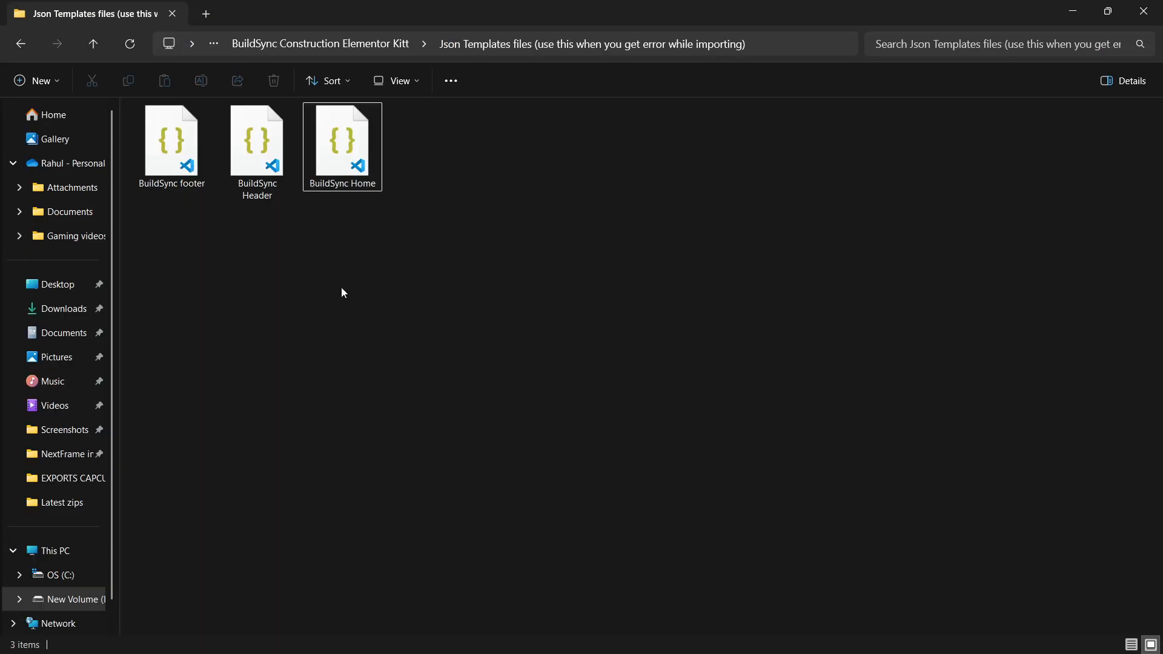
pyautogui.click(256, 146)
pyautogui.moveTo(256, 145); pyautogui.dragTo(548, 271)
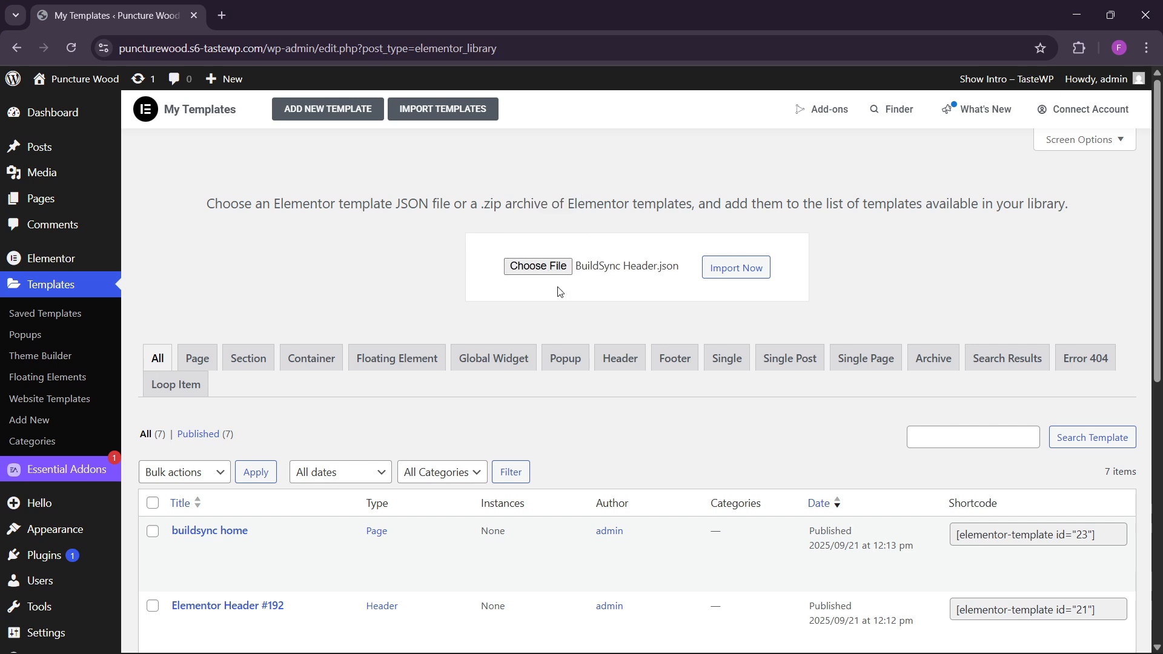
pyautogui.click(724, 274)
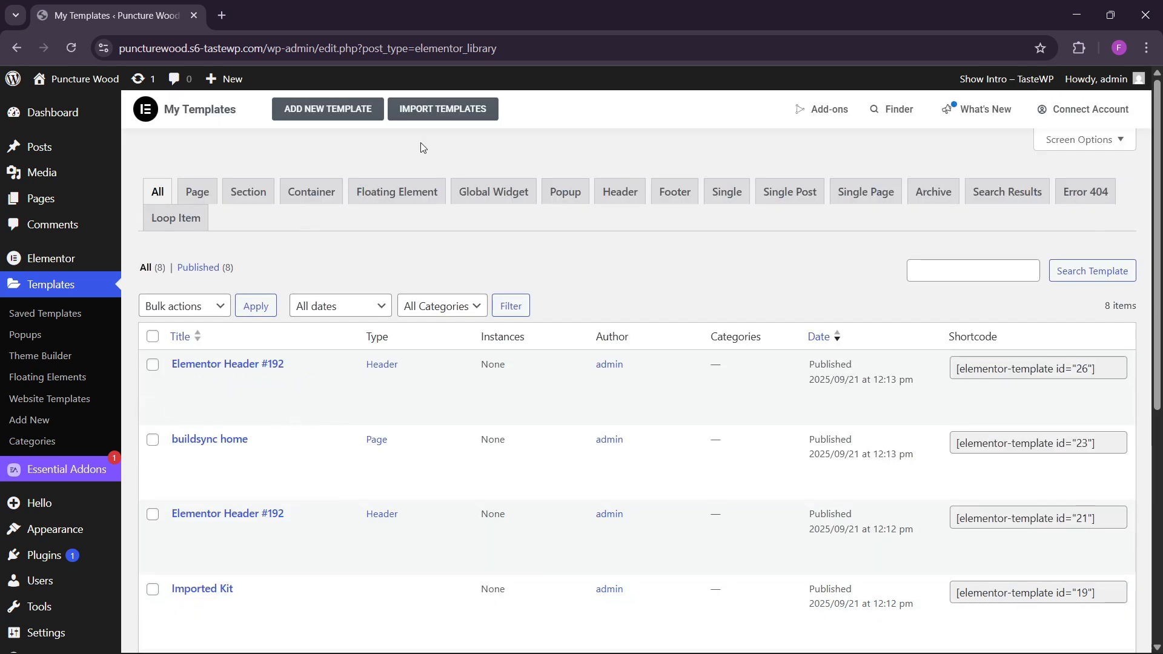
# Import BuildSync footer.json from the kit's Json Templates files folder into the Elementor template library
pyautogui.click(440, 110)
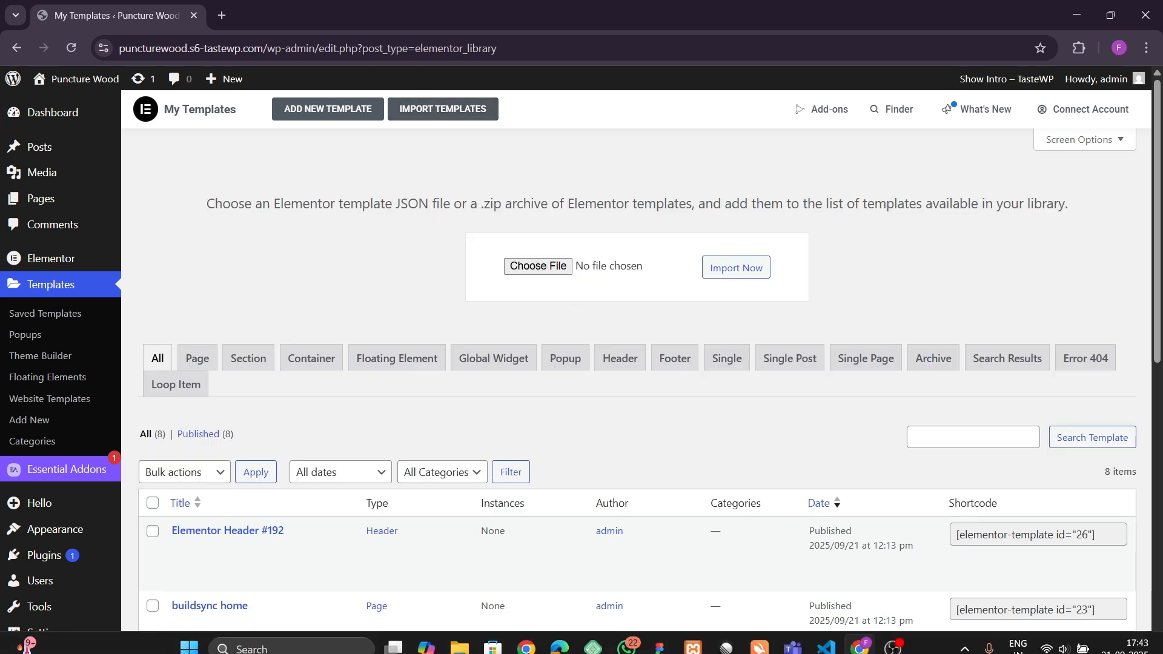
pyautogui.moveTo(459, 645)
pyautogui.click(440, 545)
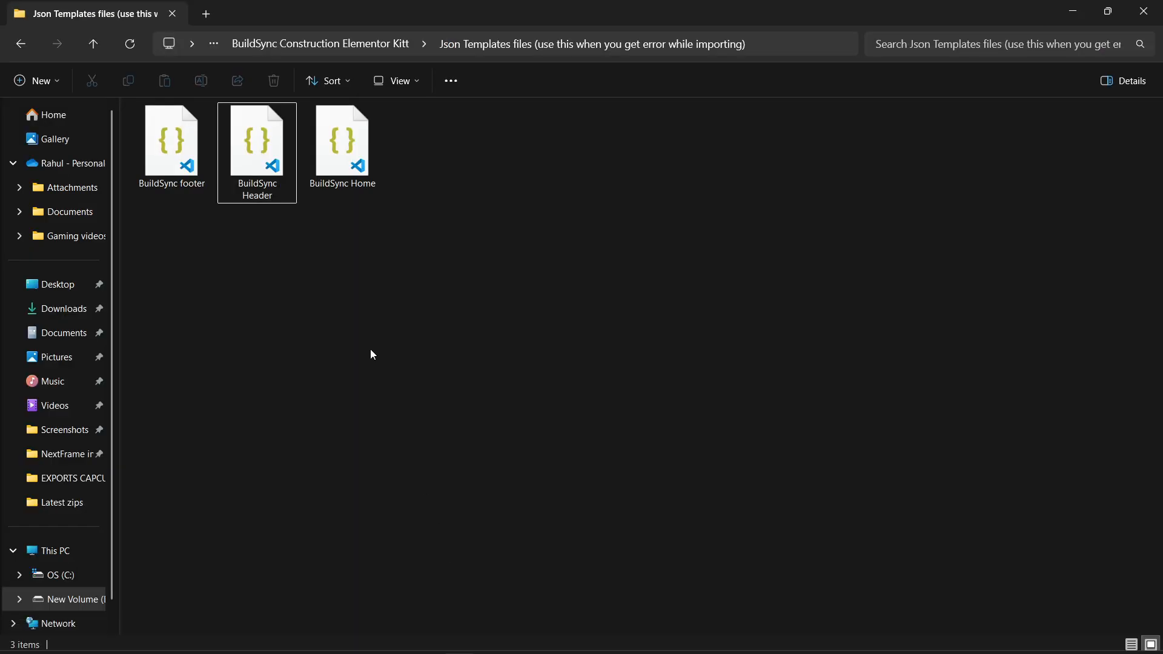
pyautogui.moveTo(208, 176); pyautogui.dragTo(539, 266)
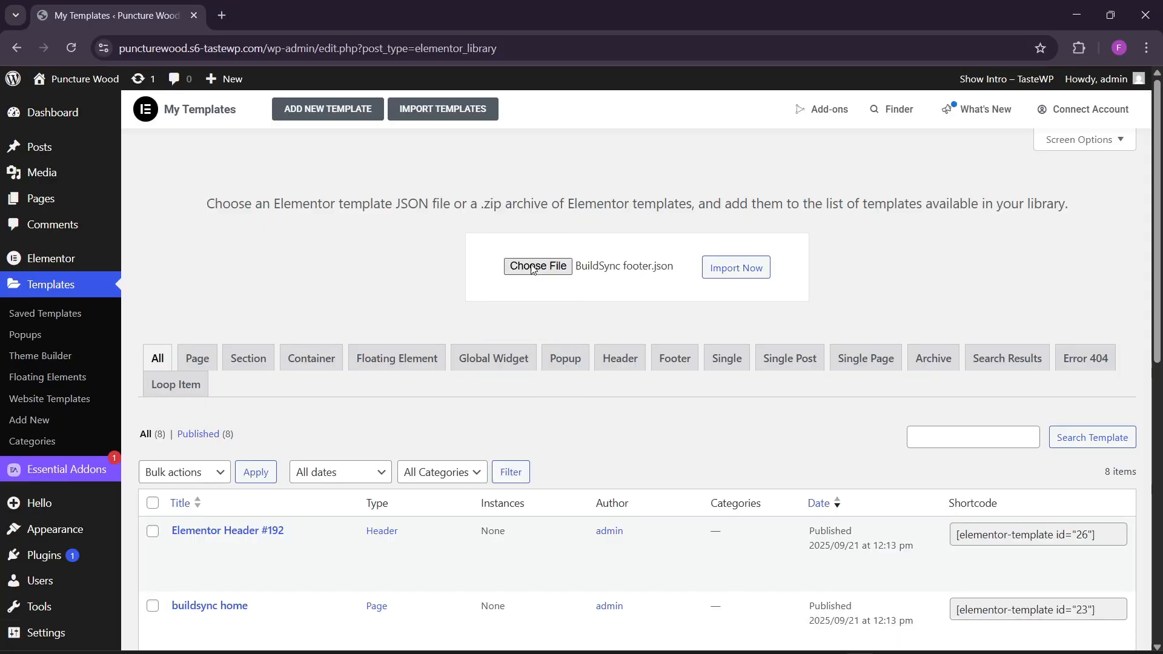
pyautogui.click(736, 268)
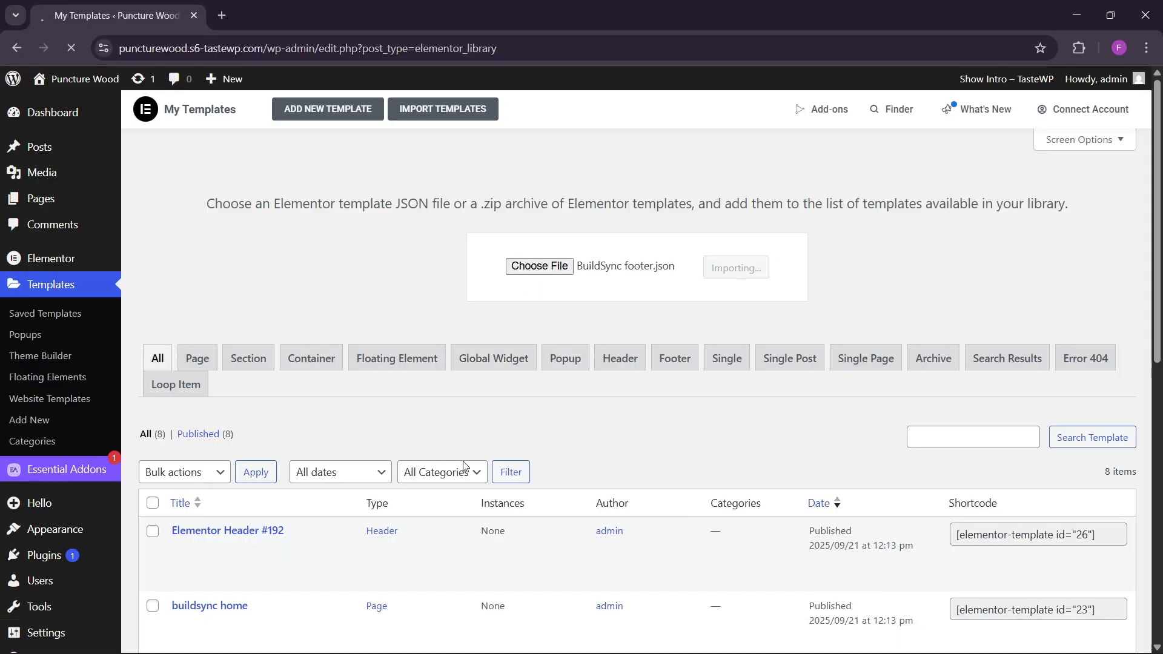
# Check the imported templates in the list and open the site's Home page for editing with Elementor in a new tab
pyautogui.scroll(-4, 424, 454)
pyautogui.scroll(3, 260, 358)
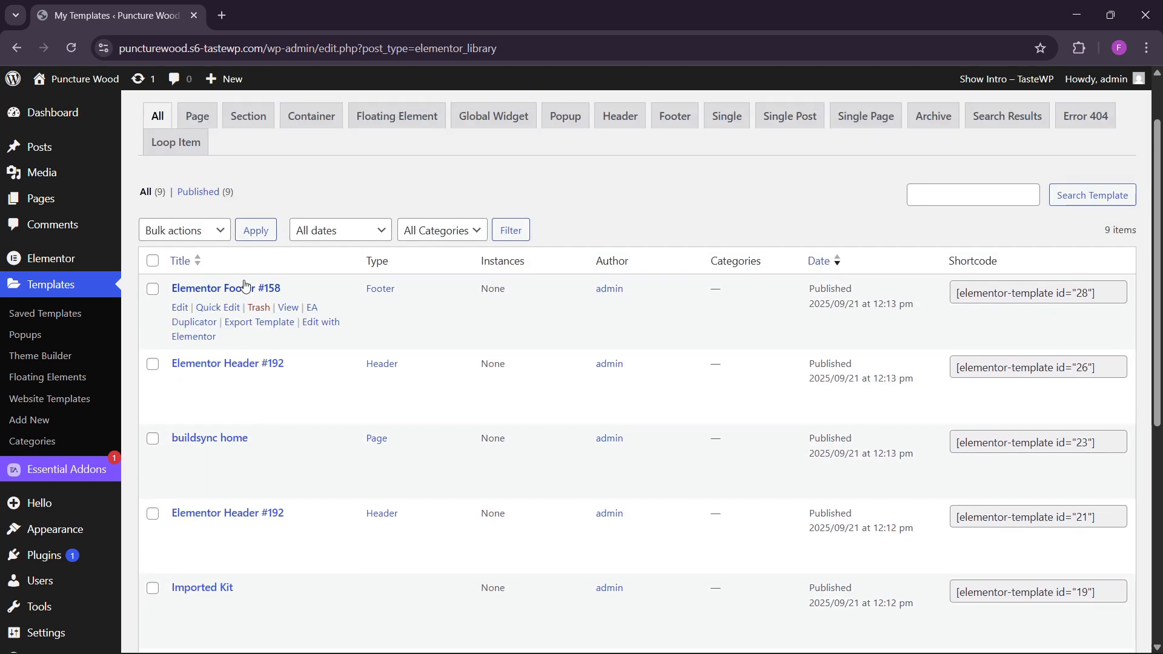
pyautogui.scroll(2, 18, 417)
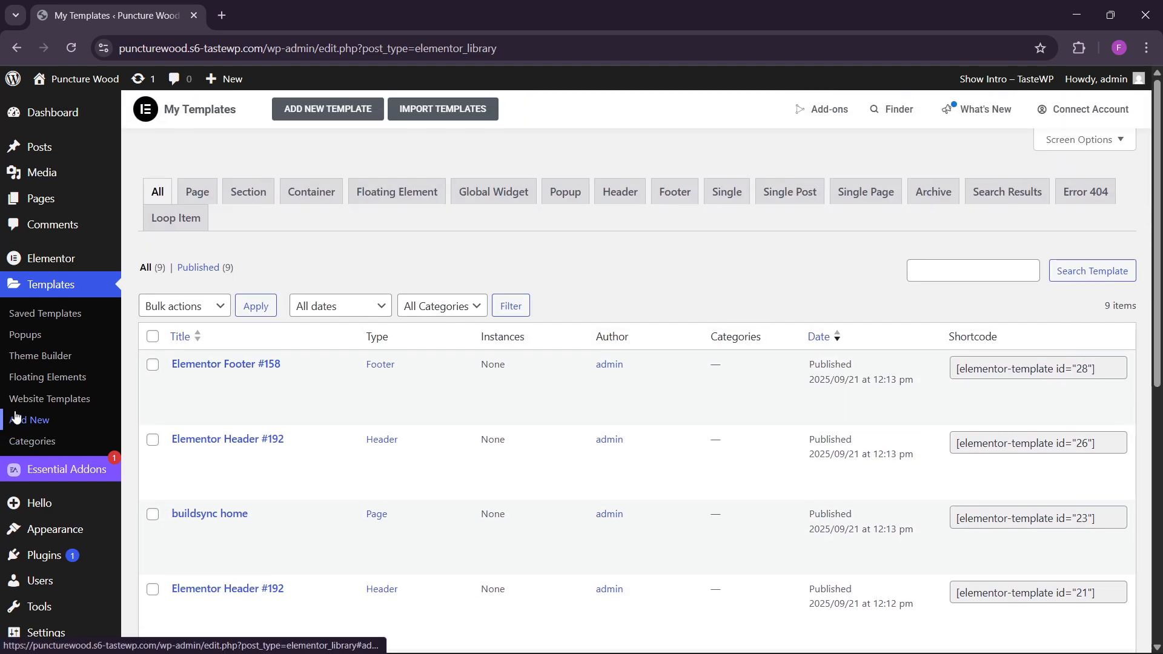
pyautogui.click(154, 223)
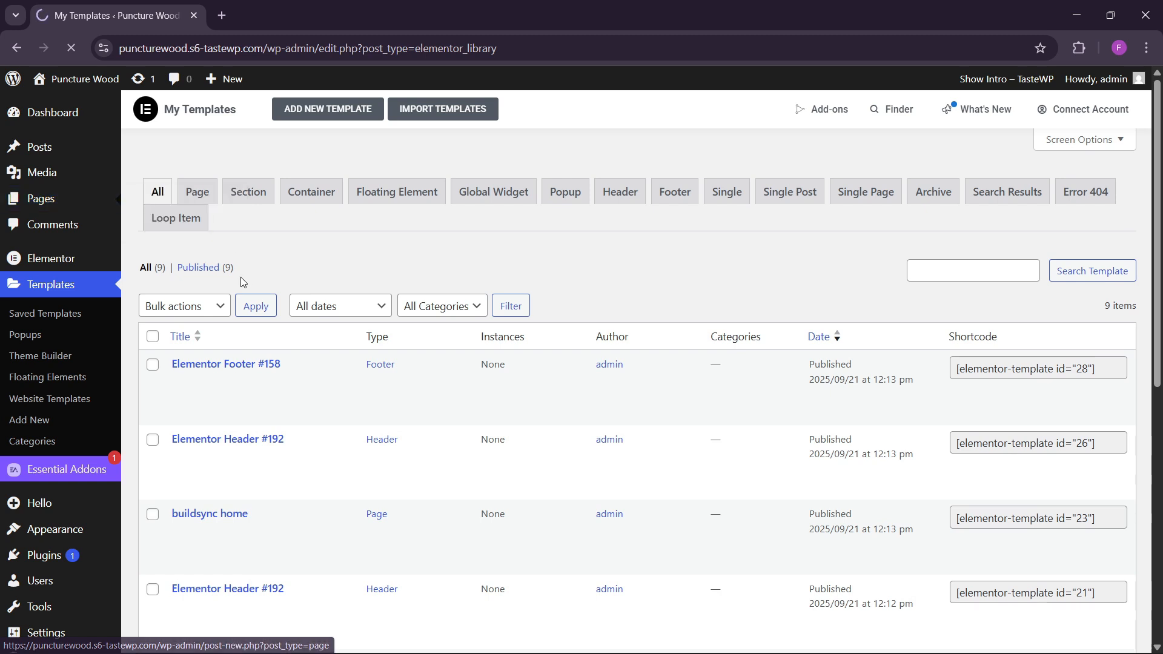
pyautogui.moveTo(189, 379)
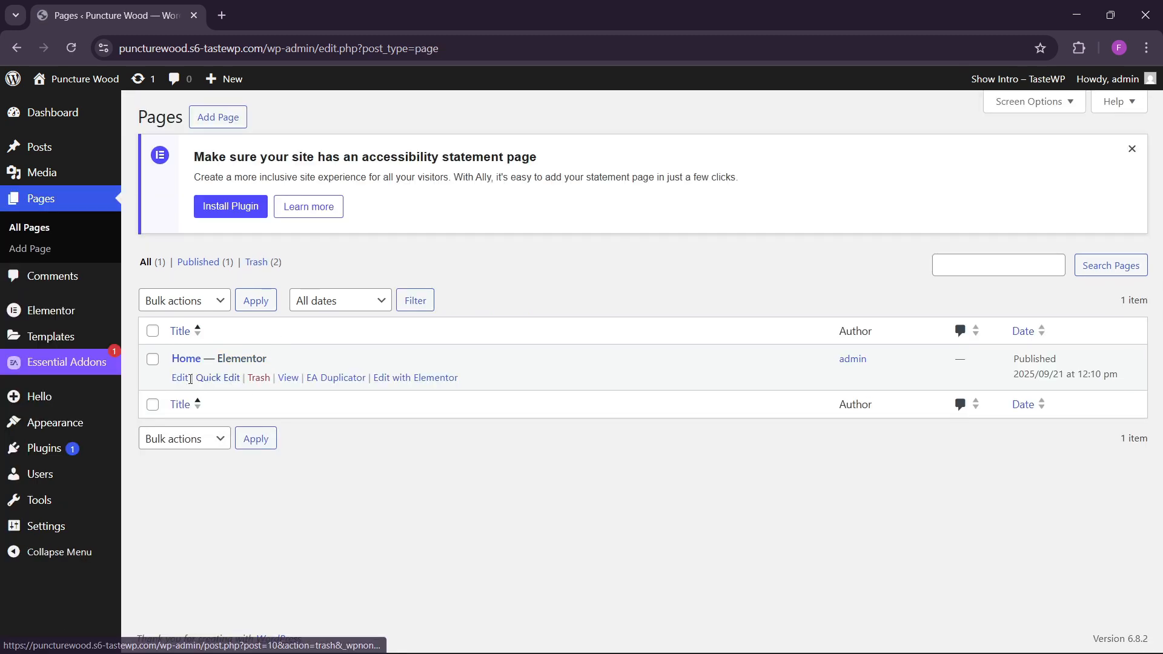
pyautogui.rightClick(417, 380)
pyautogui.click(460, 397)
pyautogui.click(334, 23)
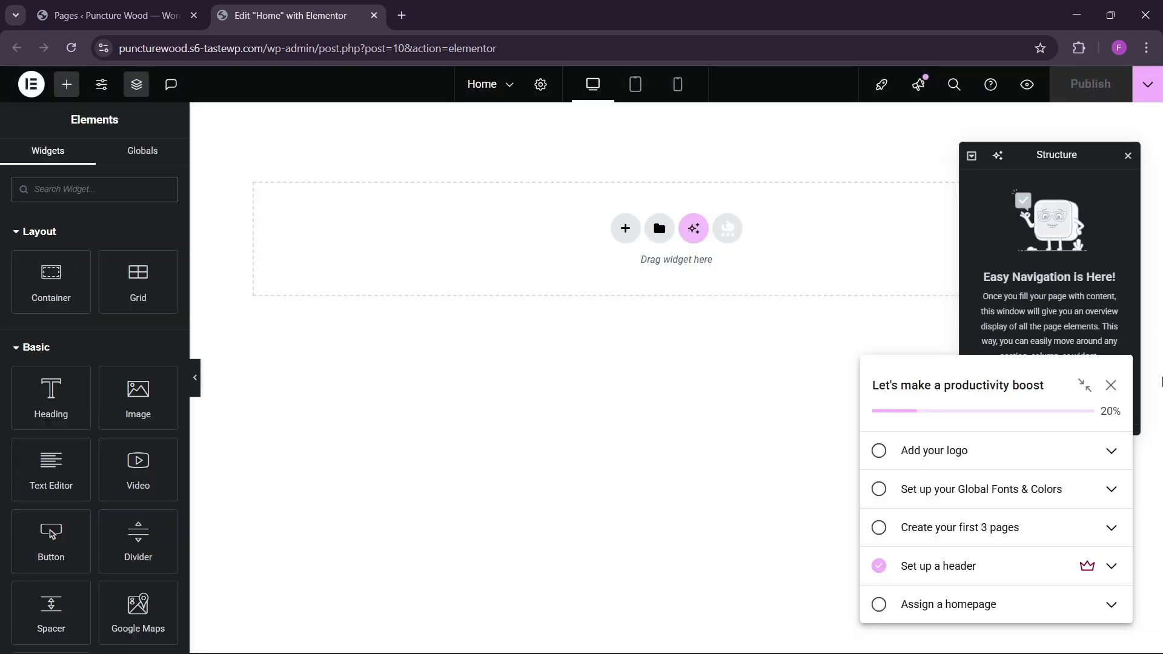
# Dismiss the launchpad checklist and its hint, and insert the buildsync home site template into the Home page
pyautogui.click(1110, 385)
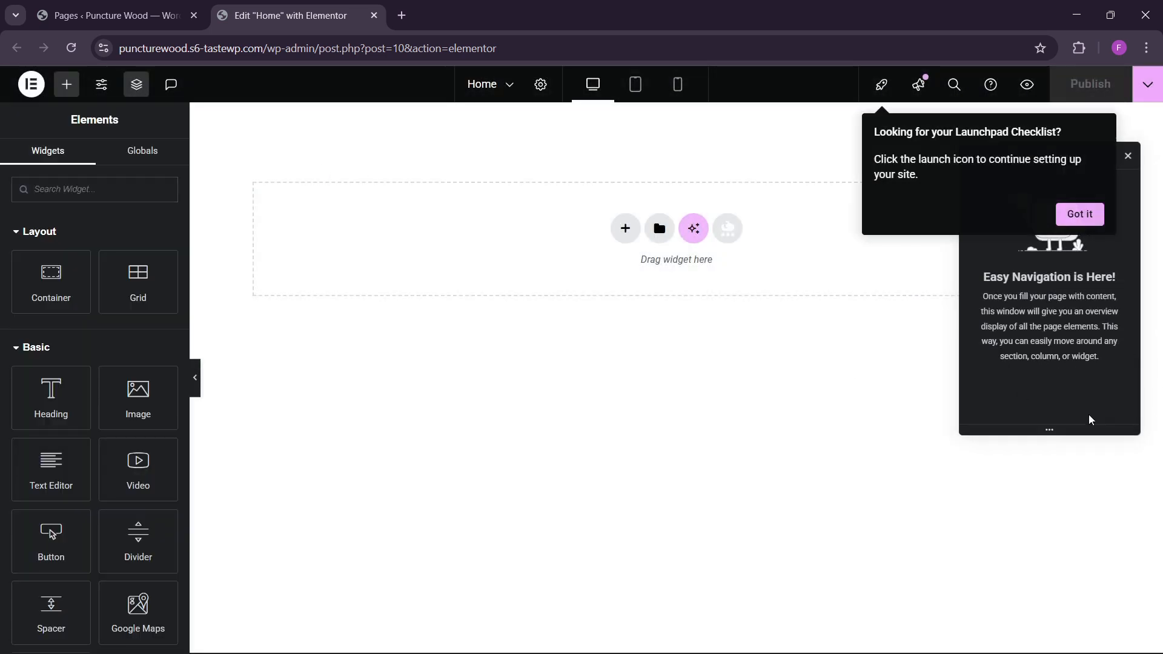
pyautogui.click(1073, 217)
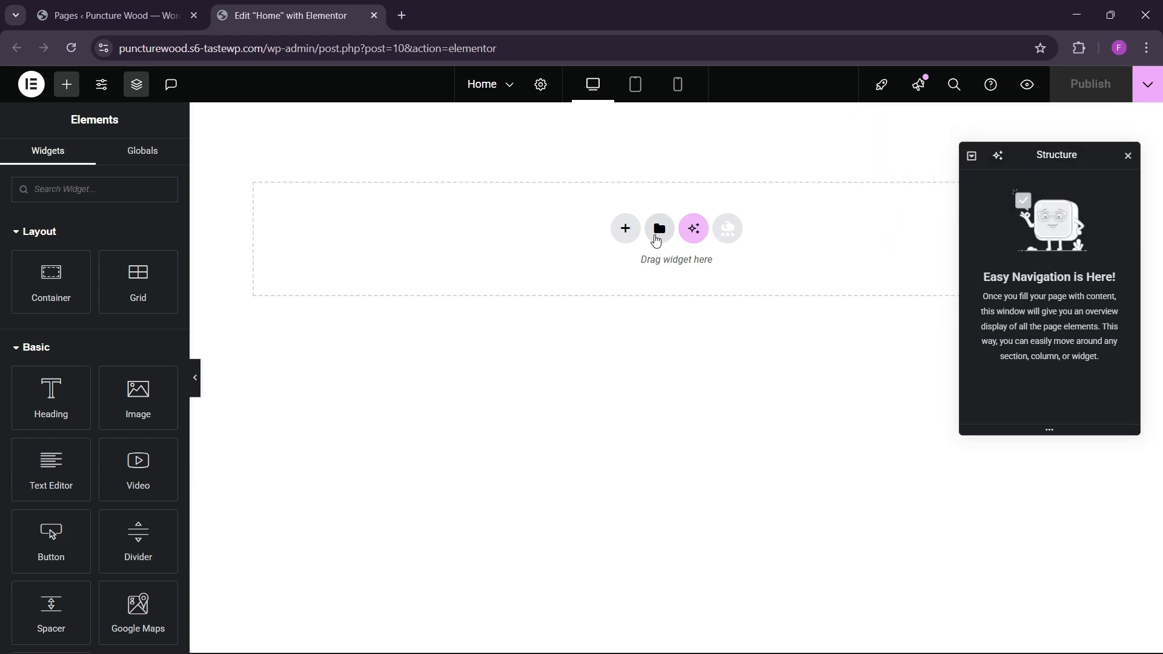
pyautogui.click(657, 235)
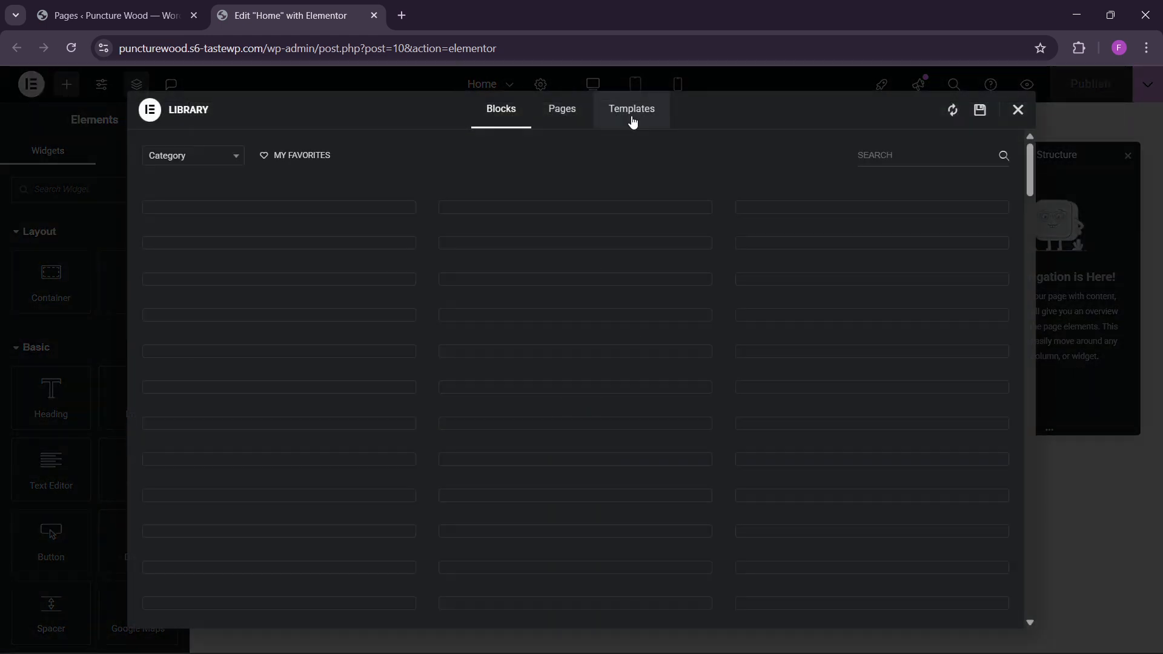
pyautogui.click(632, 121)
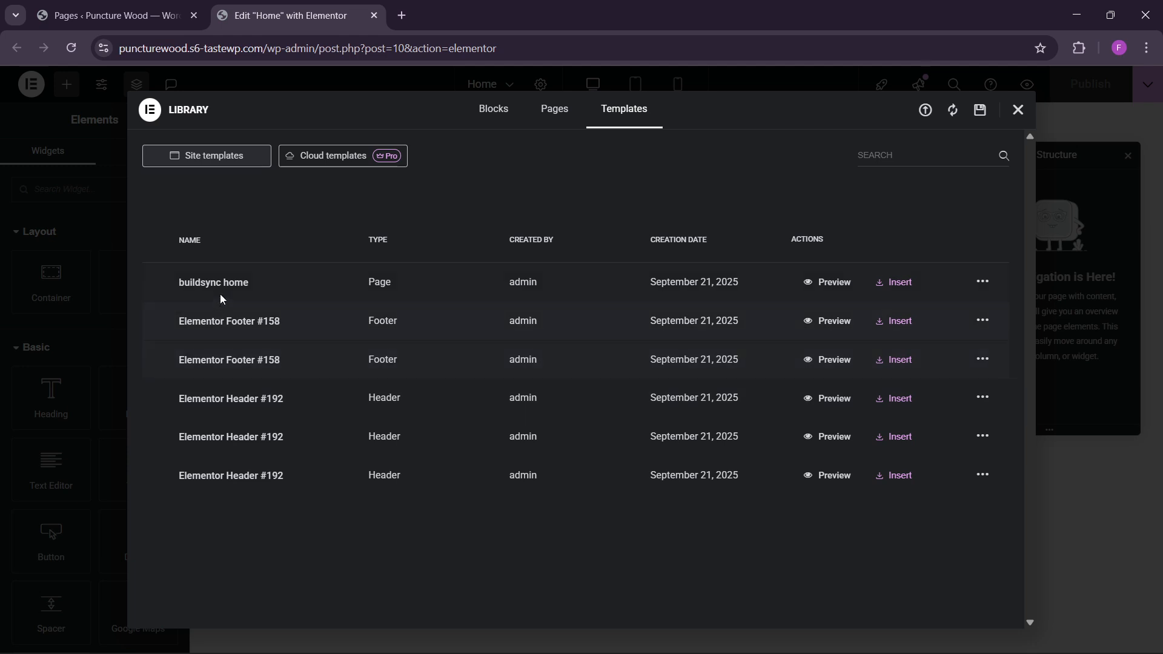
pyautogui.click(907, 285)
pyautogui.click(694, 398)
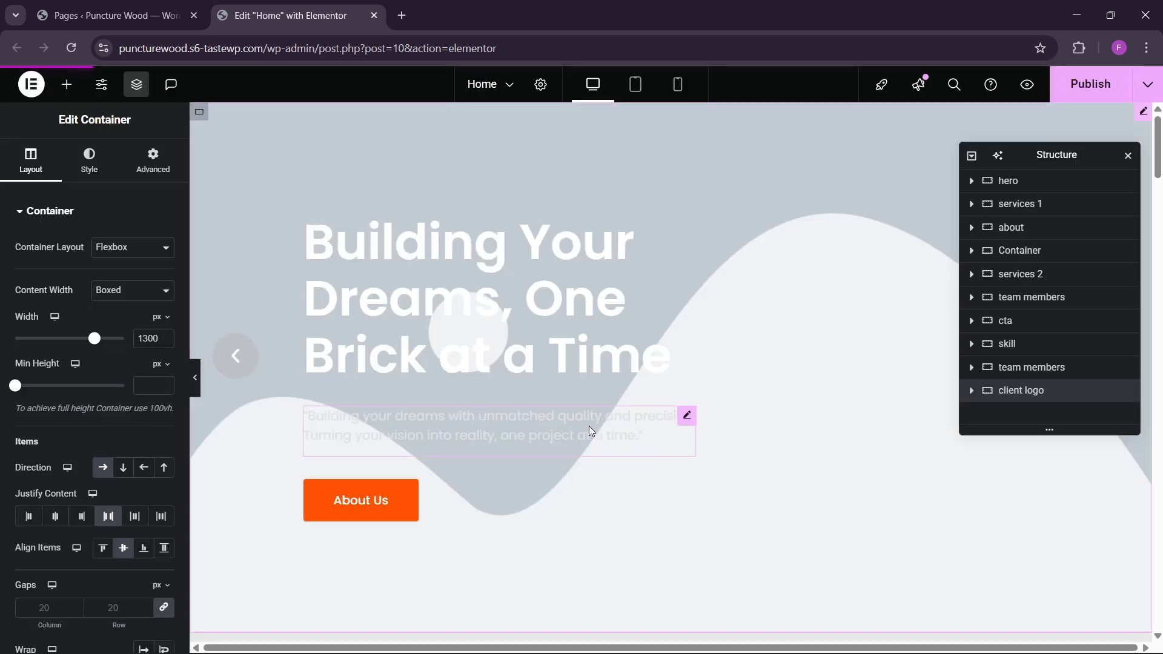
# Examine the inserted template's sections on the Home page, including the image of the Mechanical Engineering service card
pyautogui.scroll(-12, 593, 436)
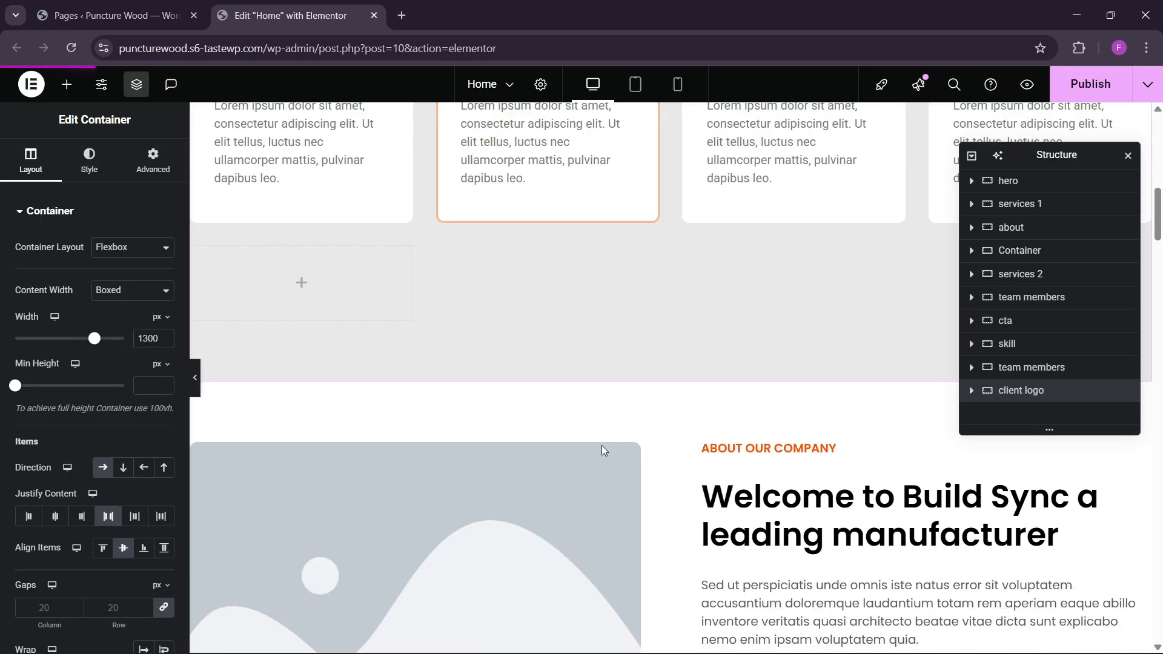
pyautogui.scroll(-8, 601, 453)
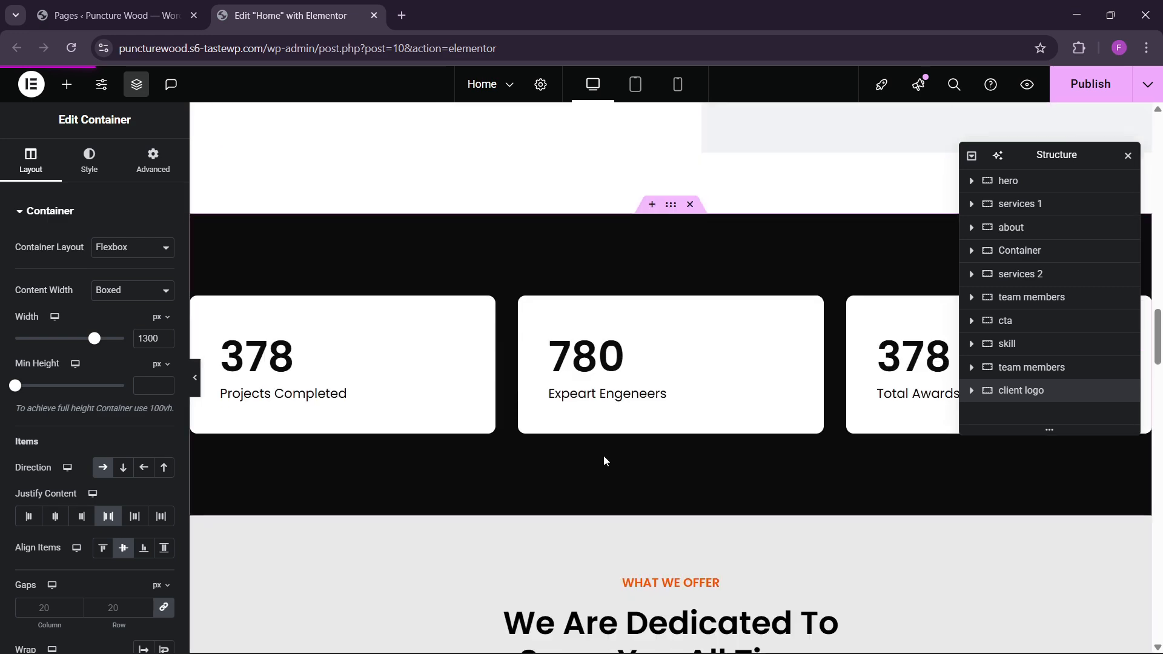
pyautogui.scroll(7, 603, 457)
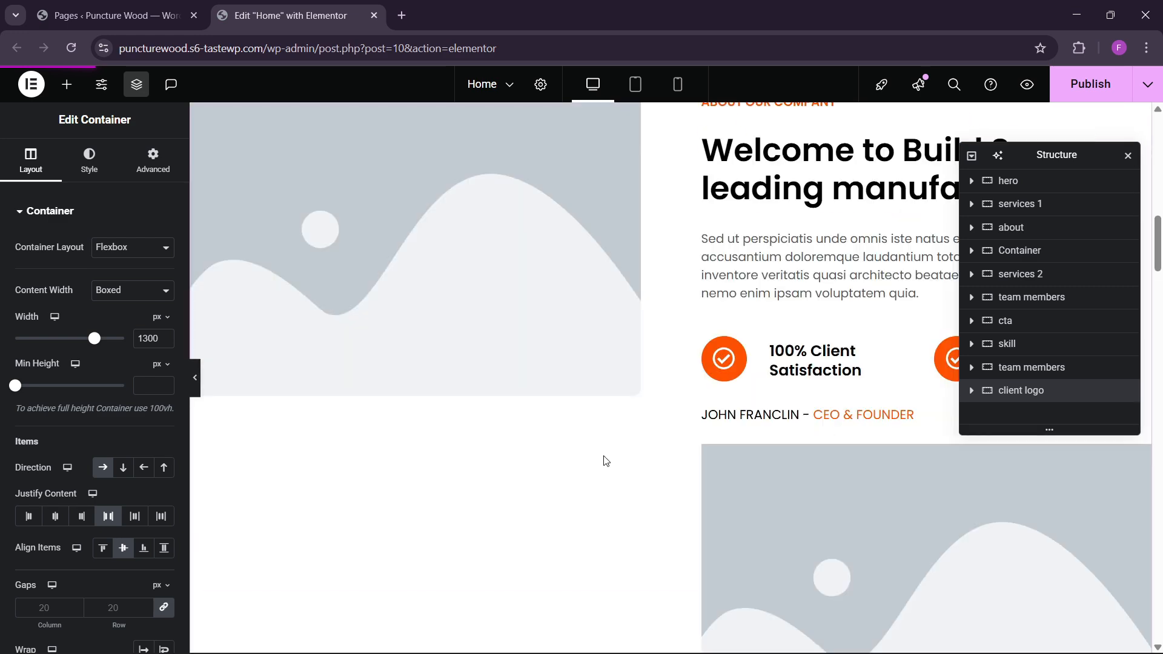
pyautogui.scroll(6, 604, 461)
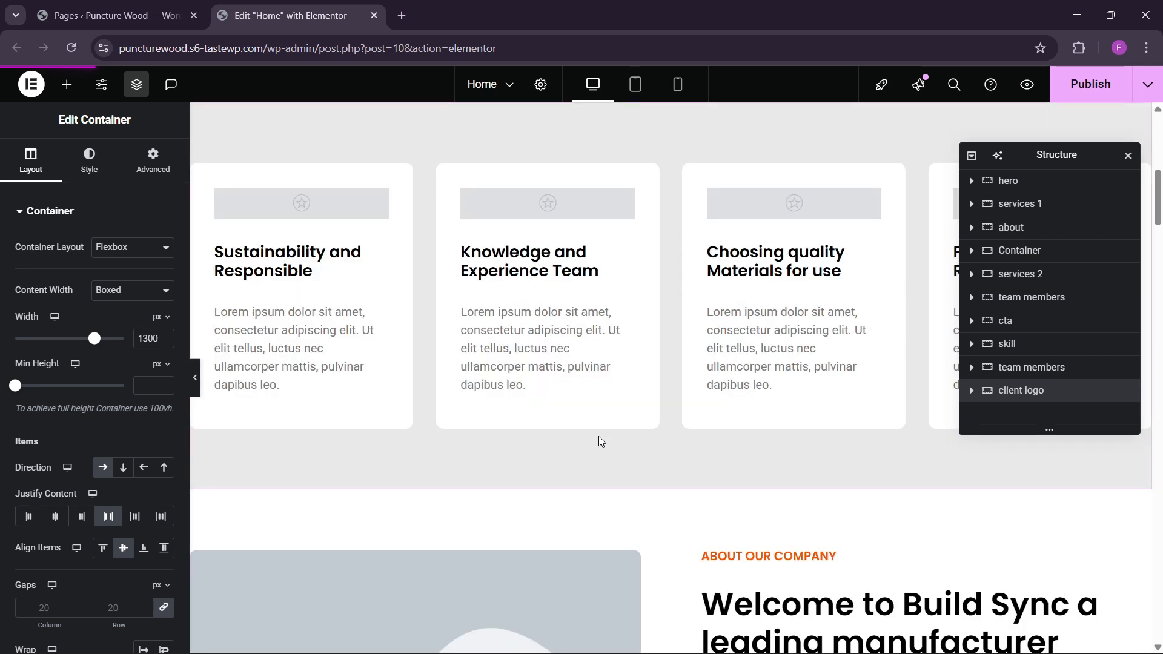
pyautogui.scroll(5, 598, 435)
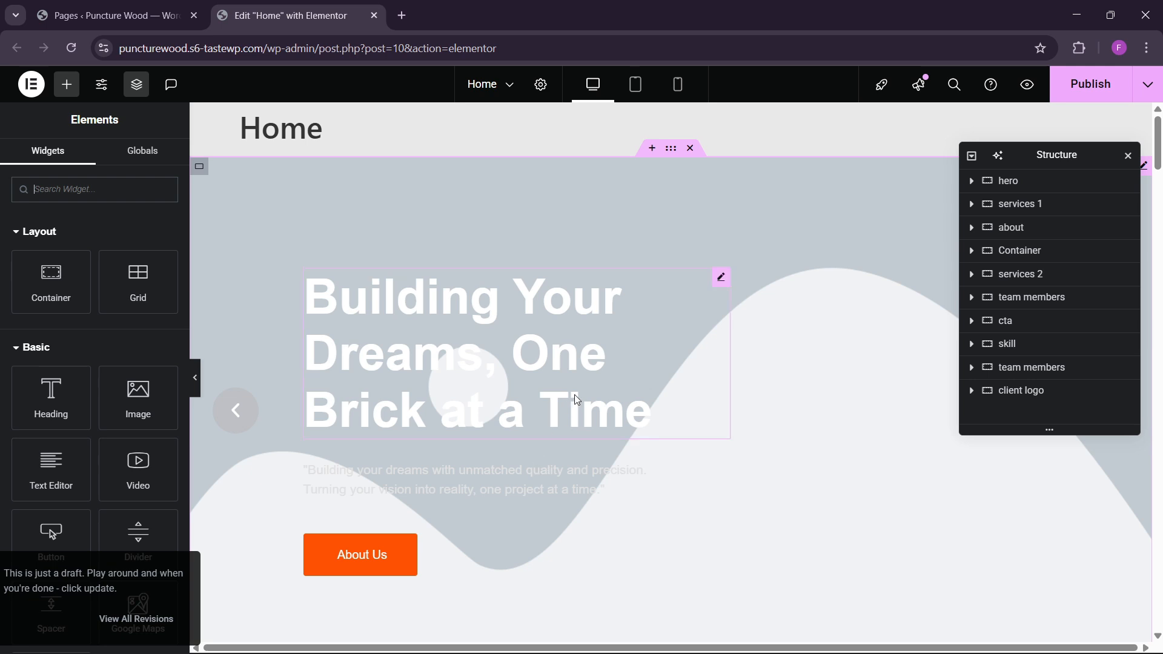
pyautogui.scroll(-5, 598, 441)
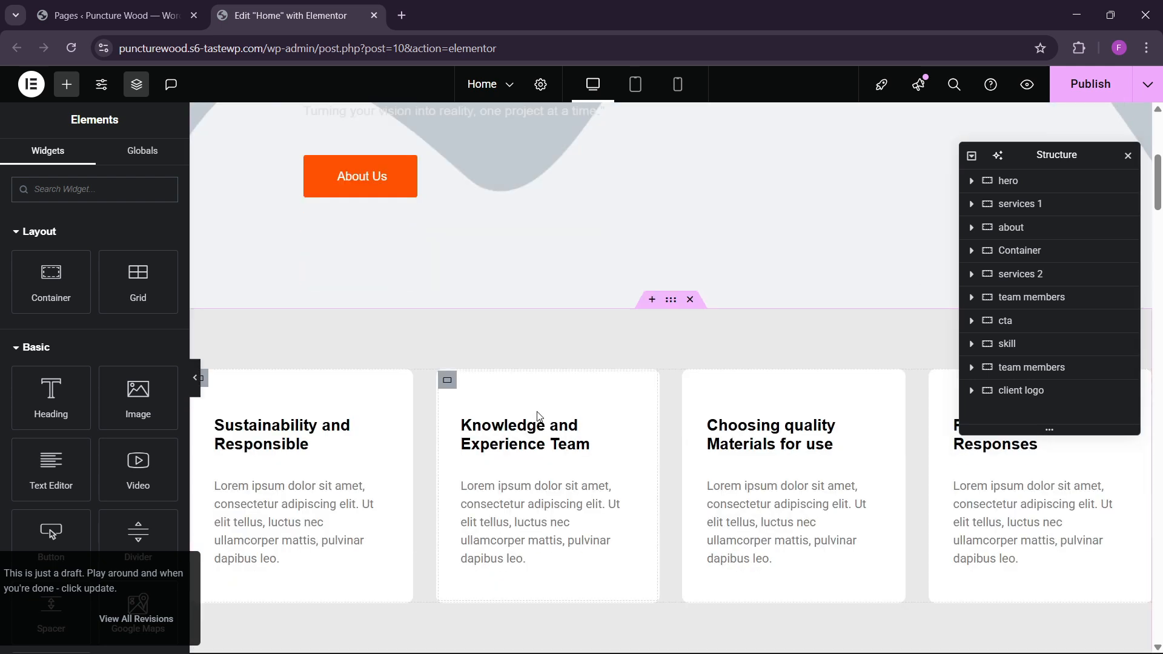
pyautogui.scroll(4, 473, 325)
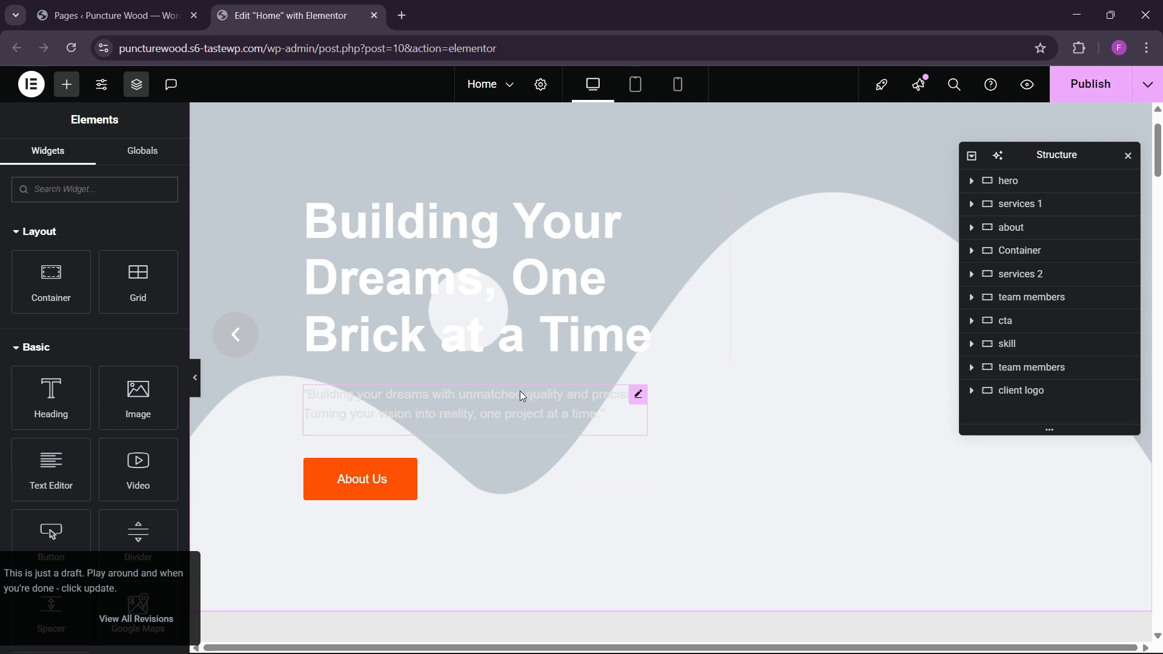
pyautogui.scroll(-6, 524, 431)
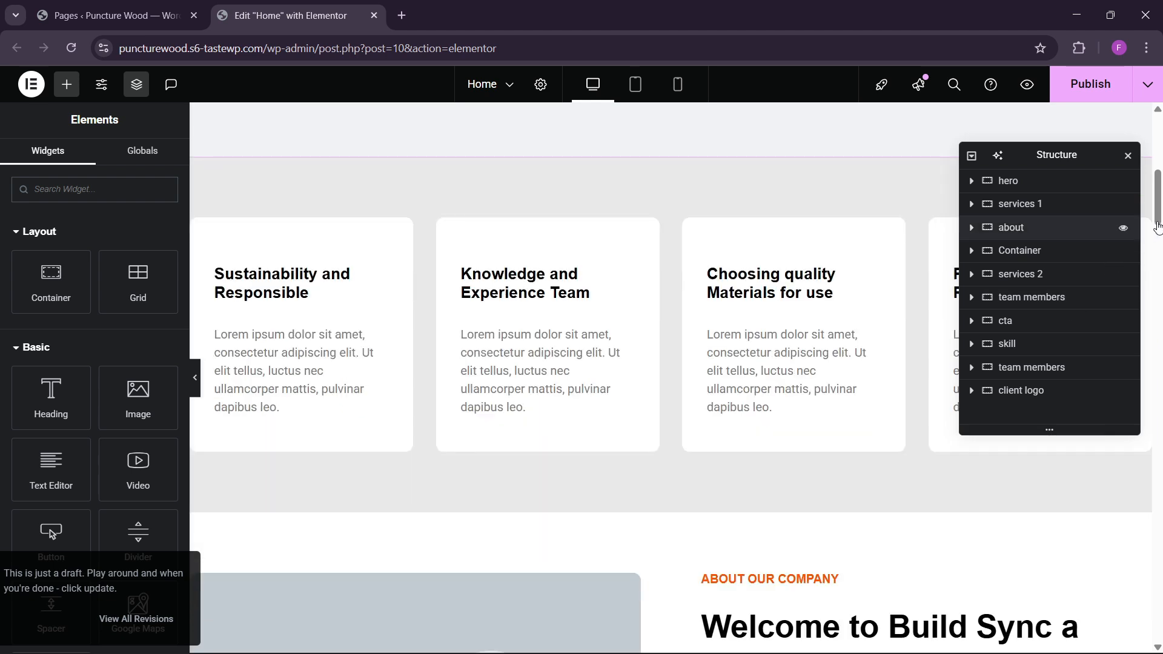
pyautogui.scroll(-20, 574, 331)
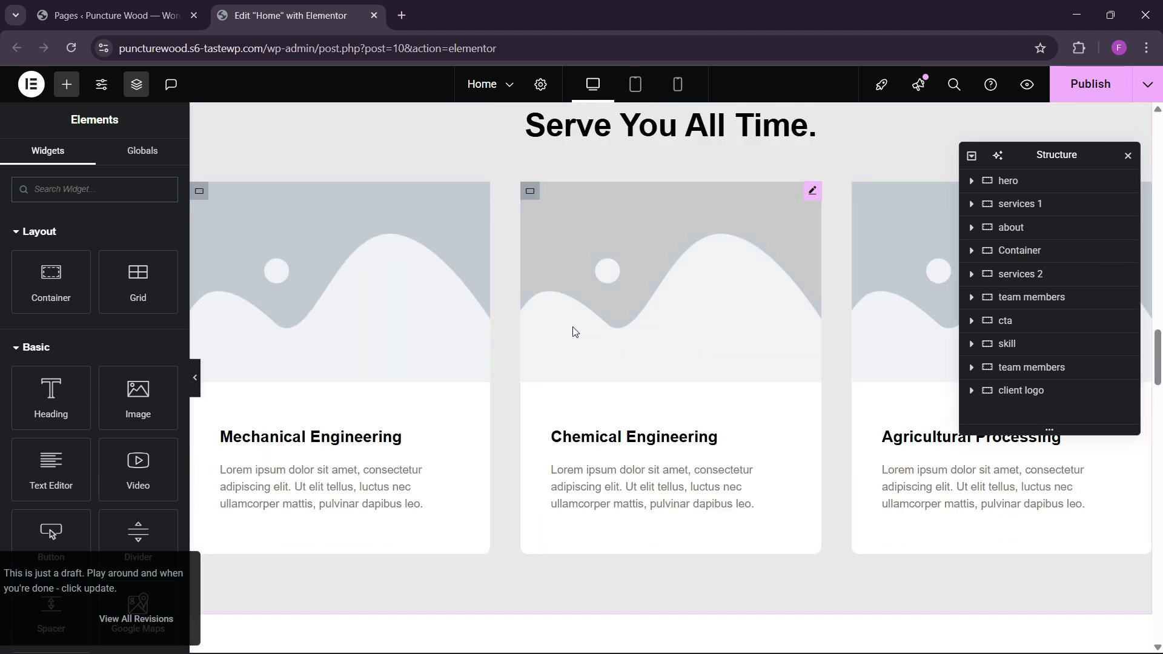
pyautogui.click(264, 330)
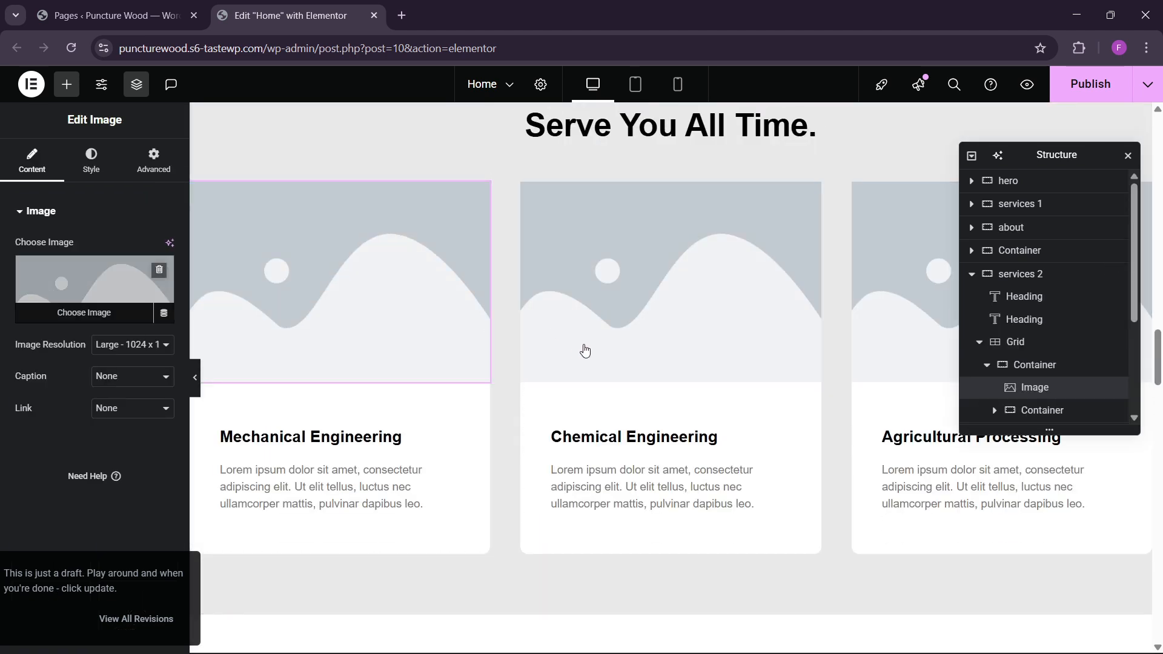
pyautogui.scroll(9, 585, 350)
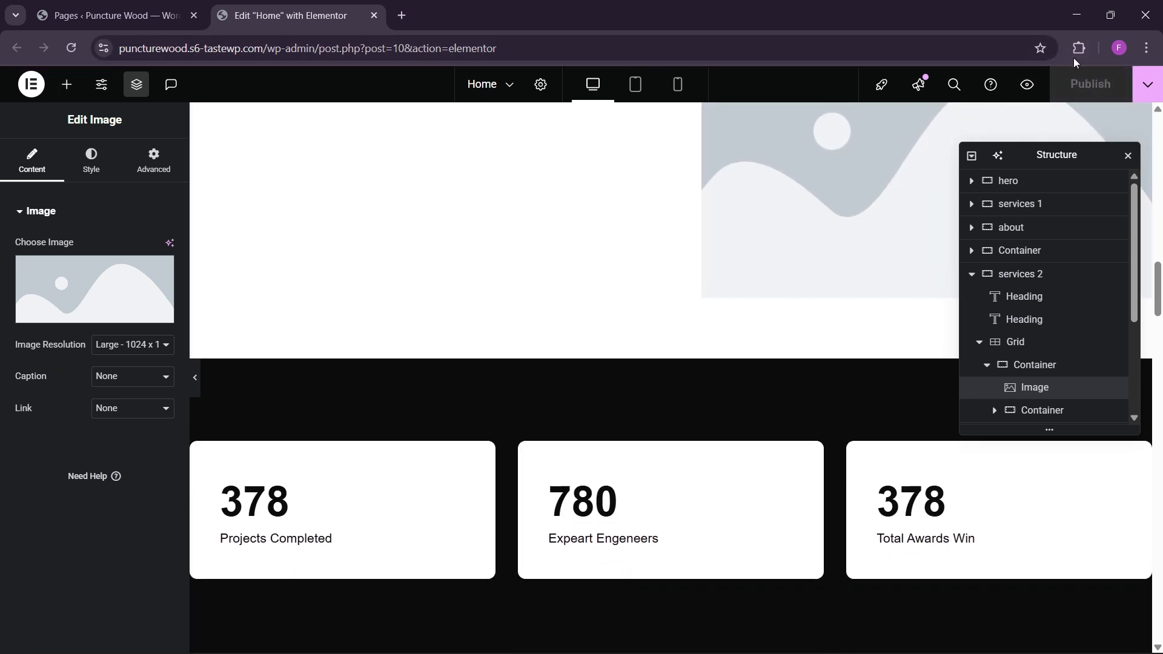
# View the published Home page on the live site
pyautogui.click(1150, 94)
pyautogui.click(1080, 198)
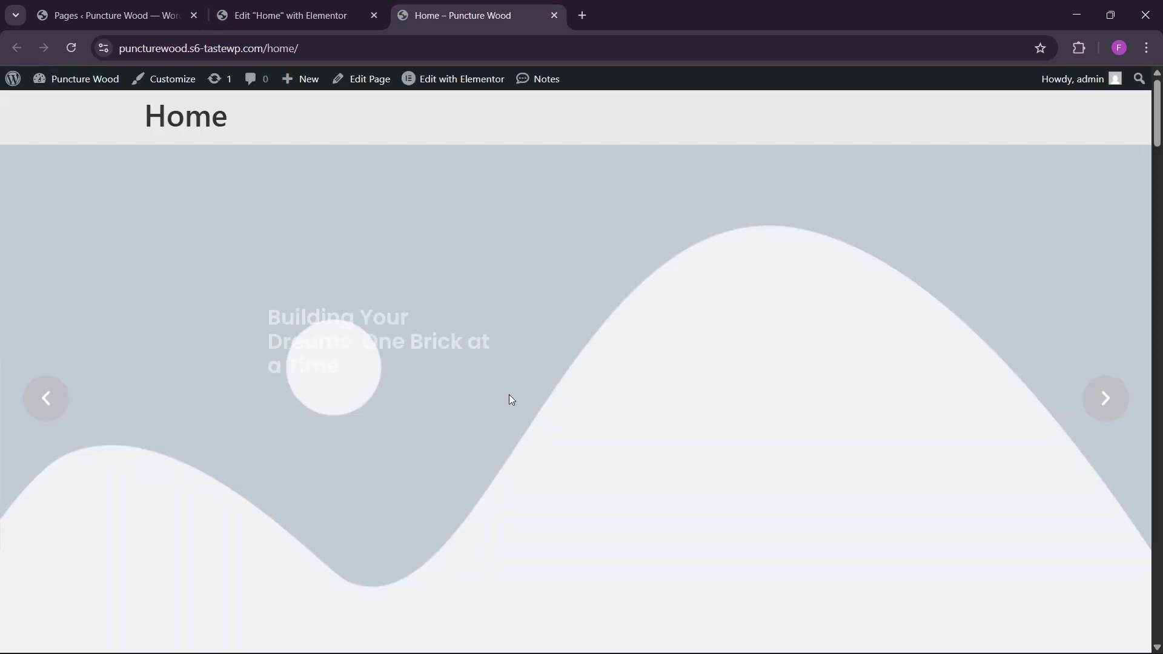
# Look over the hero, feature cards and About Our Company sections of the live Home page
pyautogui.scroll(-1, 644, 392)
pyautogui.scroll(-10, 645, 396)
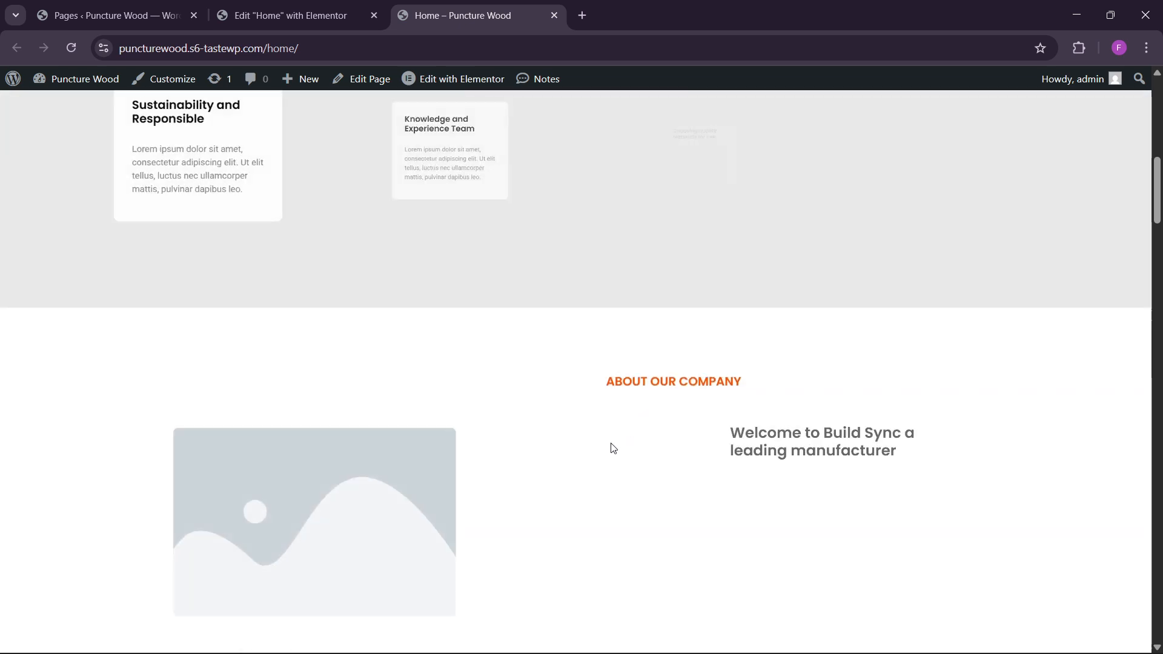
pyautogui.scroll(3, 468, 251)
pyautogui.scroll(7, 468, 251)
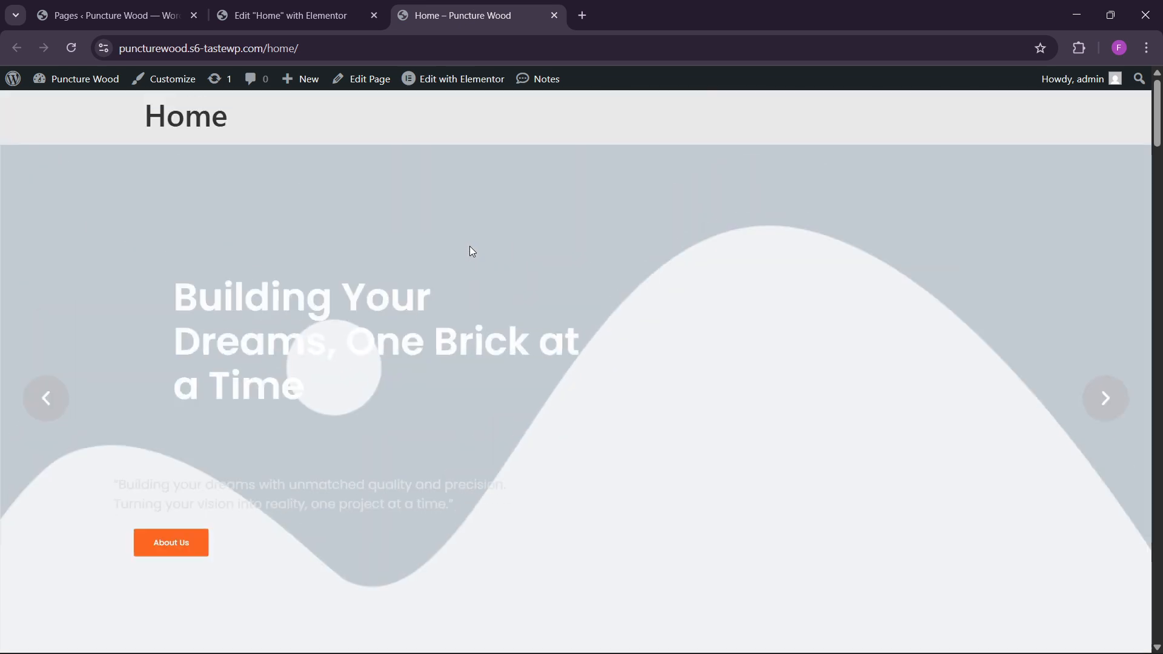
# Set the Home page's layout to Elementor Full Width in the page settings and publish the change
pyautogui.click(330, 7)
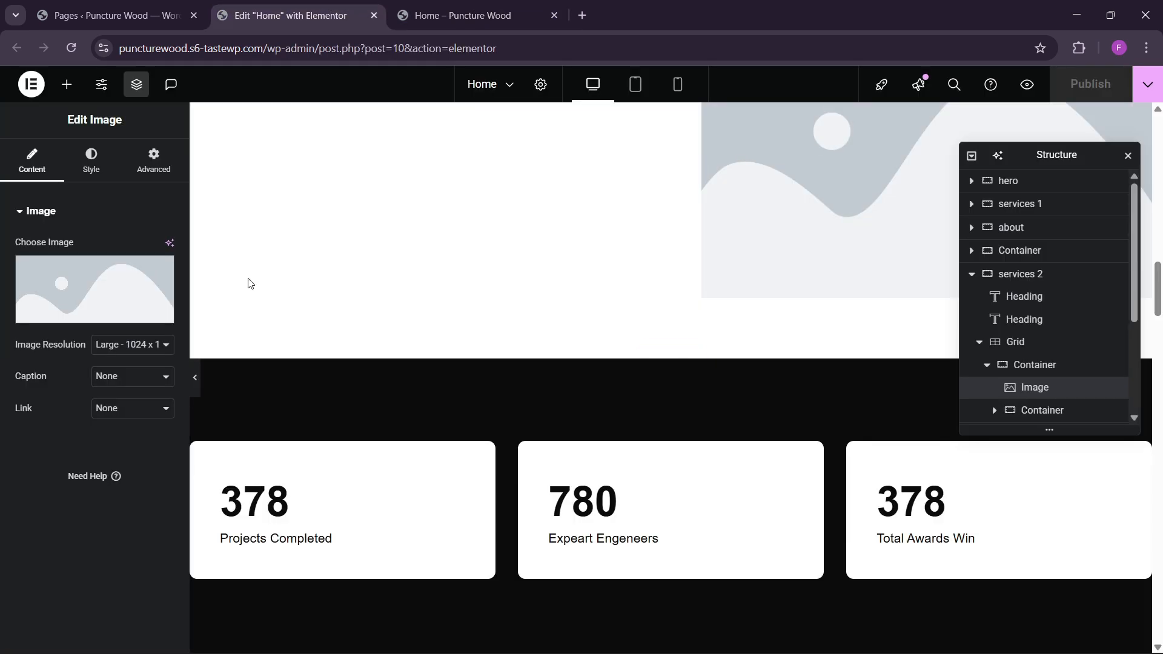
pyautogui.click(540, 86)
pyautogui.scroll(-4, 100, 527)
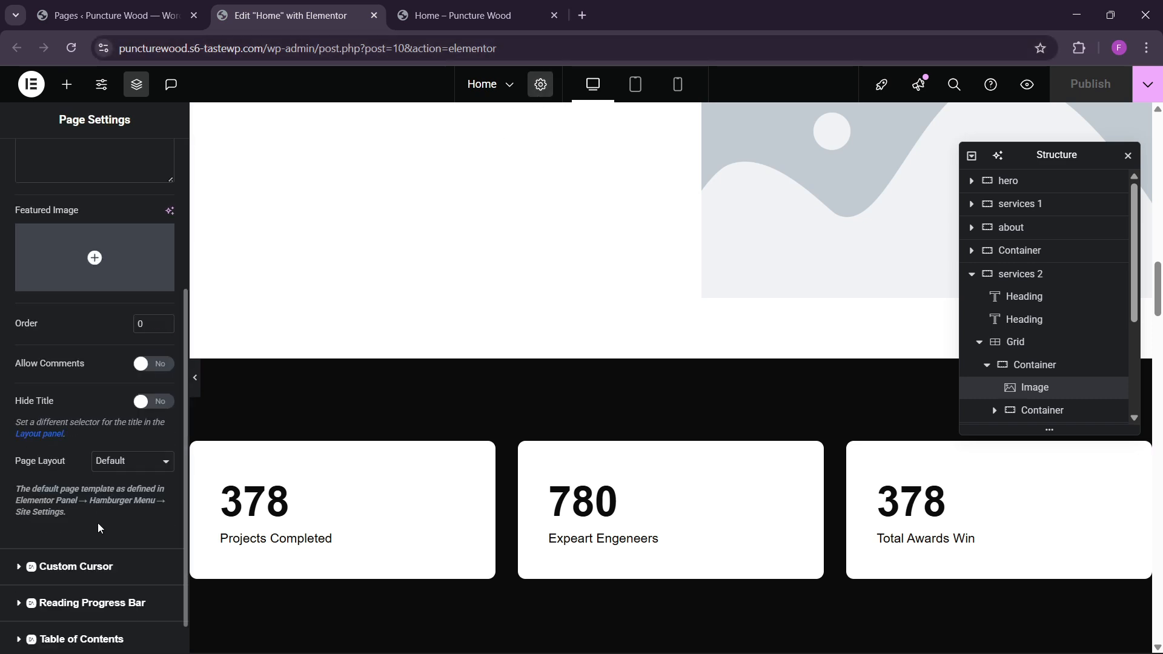
pyautogui.click(95, 465)
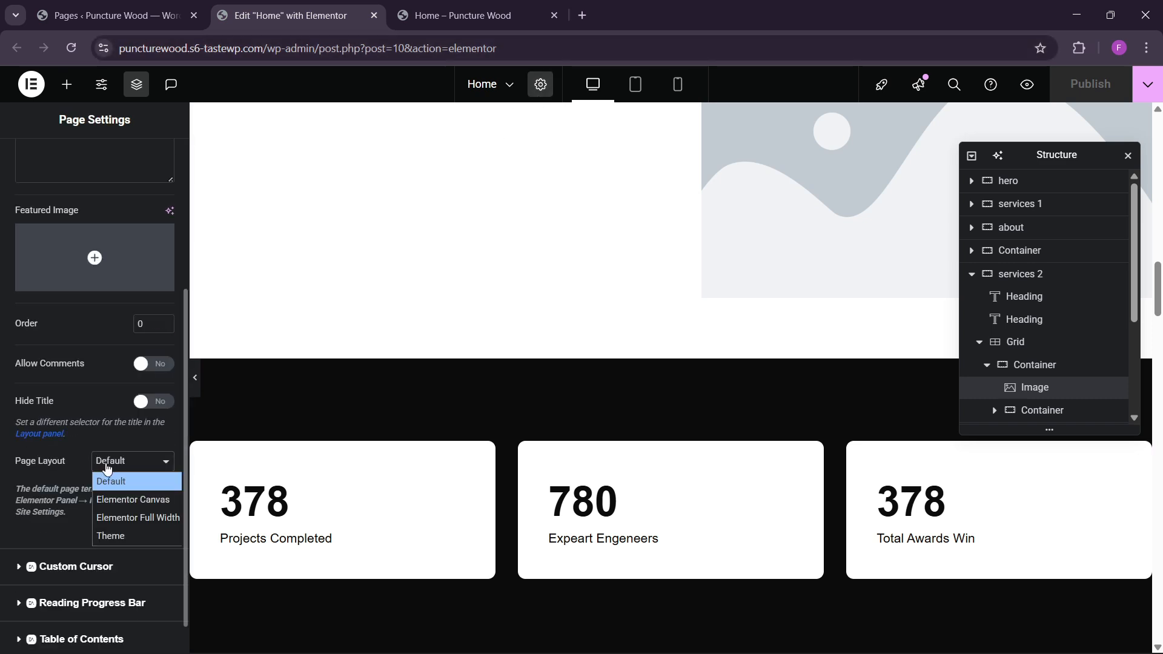
pyautogui.click(118, 511)
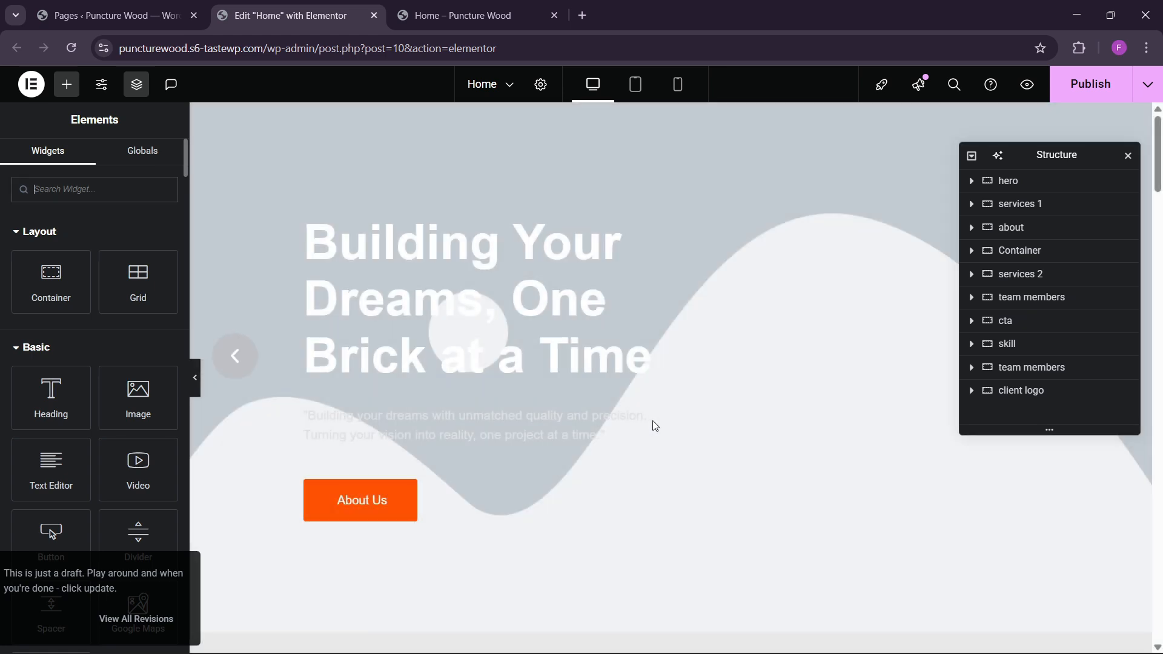
pyautogui.scroll(-5, 613, 322)
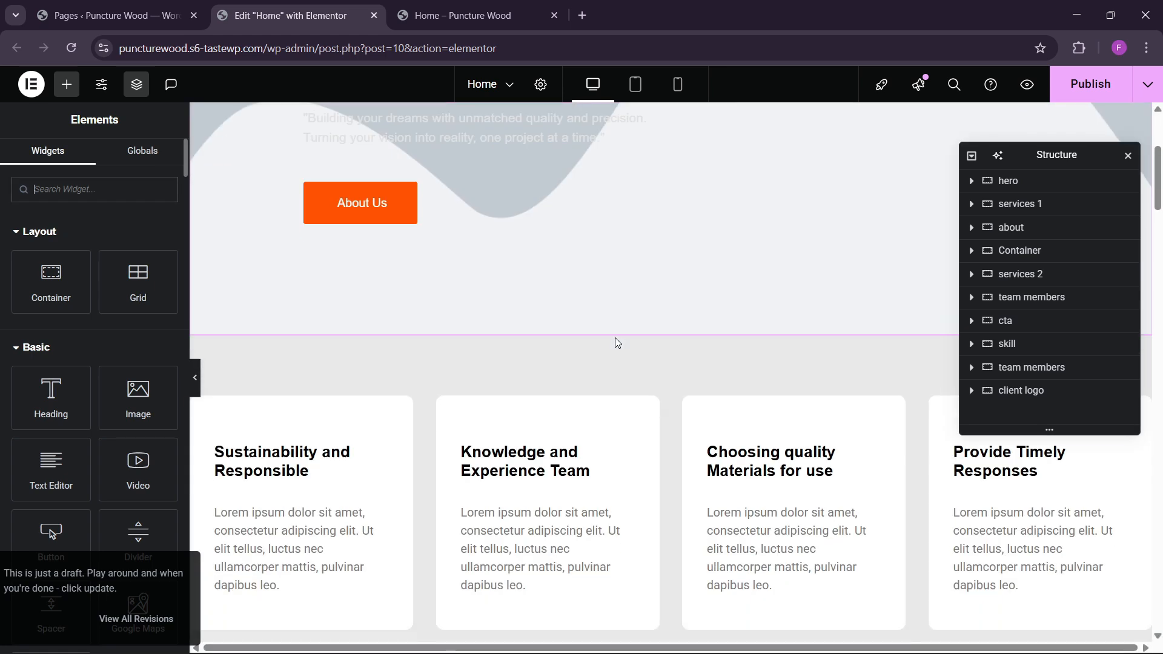
pyautogui.scroll(5, 615, 336)
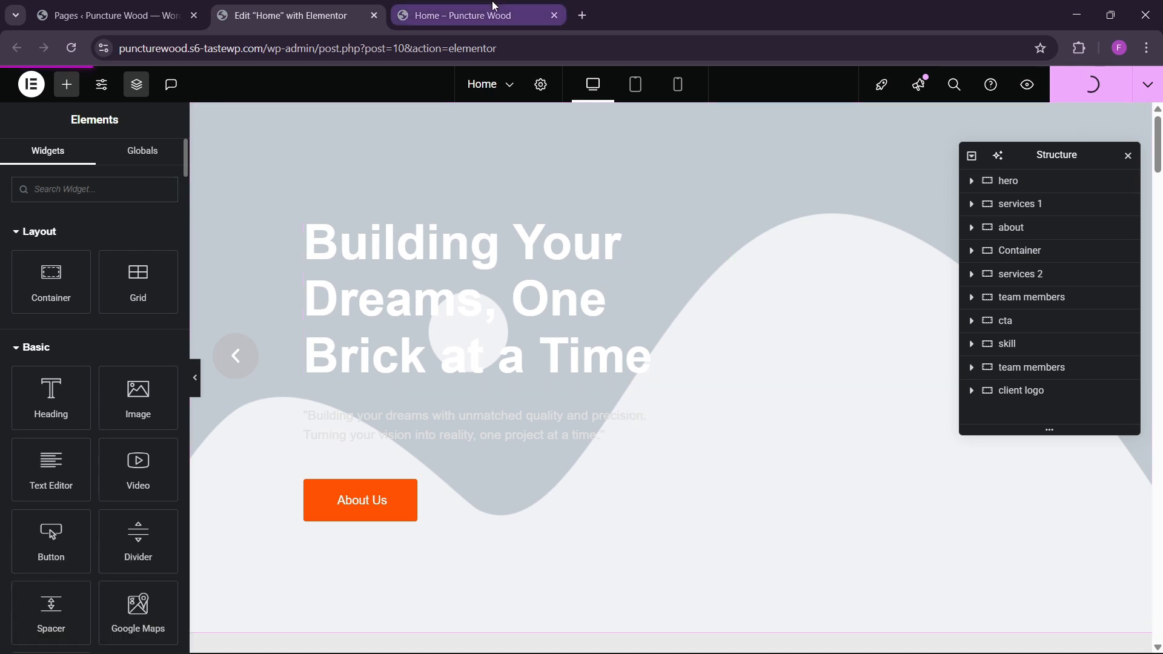
pyautogui.moveTo(494, 6)
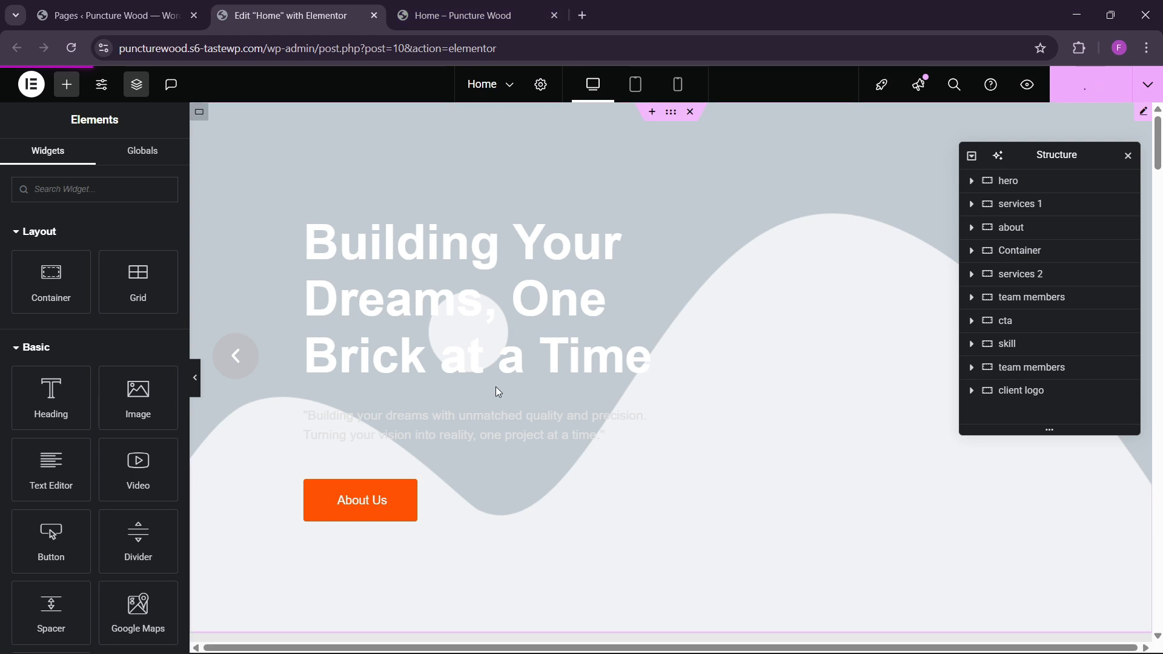
pyautogui.scroll(-15, 495, 388)
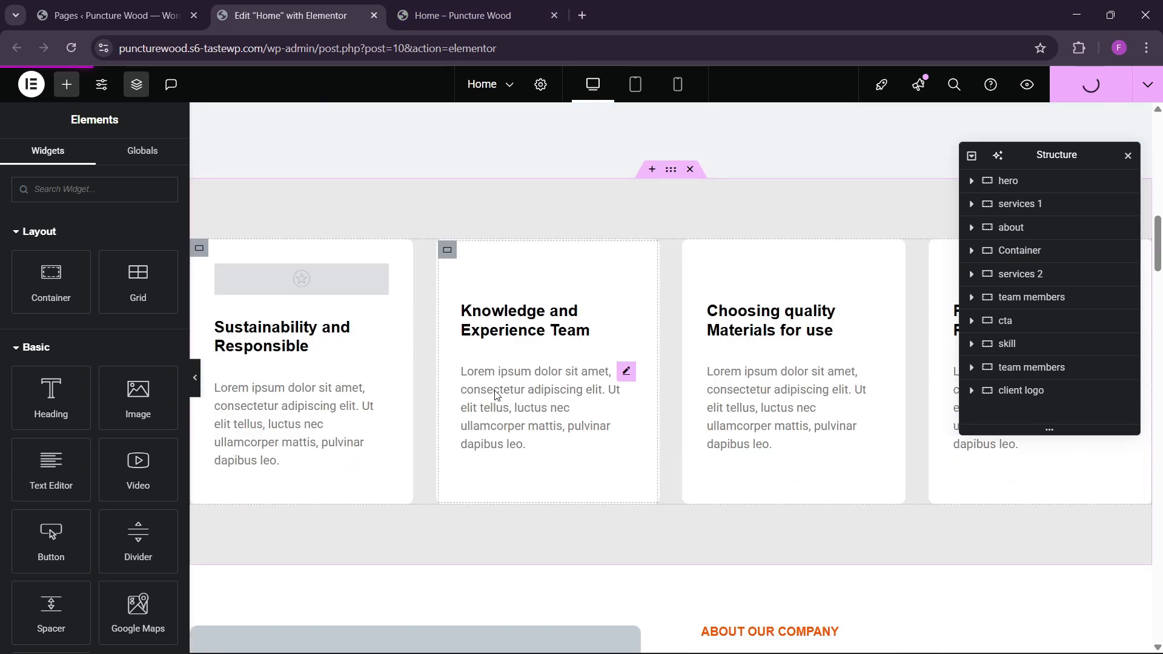
pyautogui.scroll(-6, 494, 390)
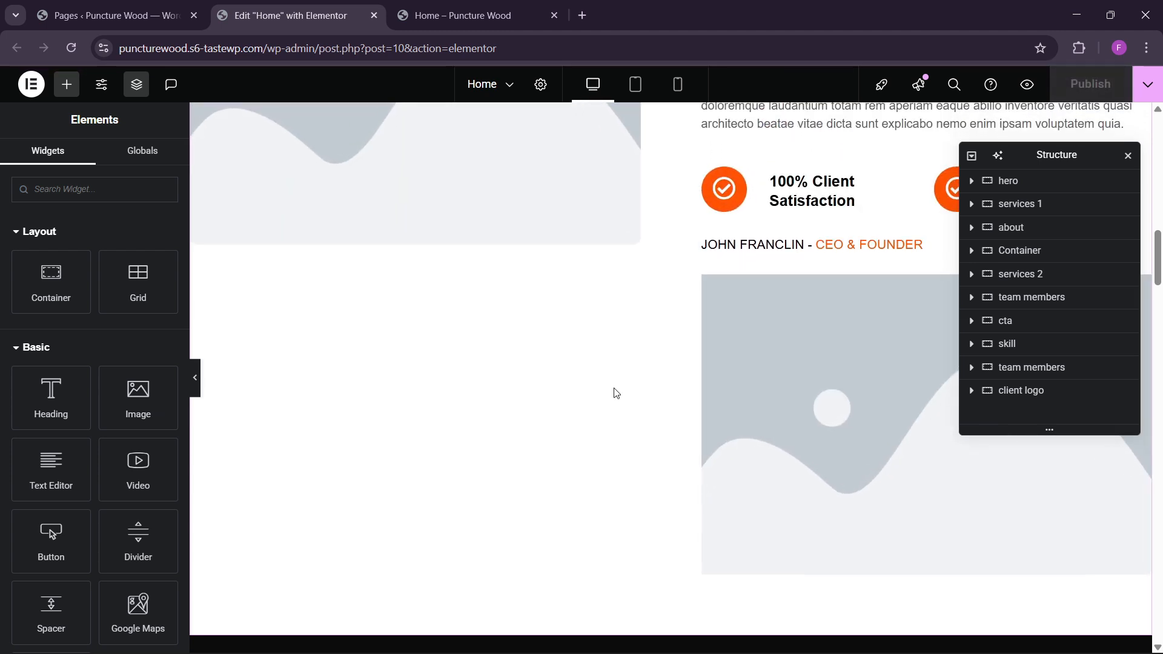
# Reload the live Home page and check its full-width layout from the hero down to the about section
pyautogui.click(466, 16)
pyautogui.click(352, 42)
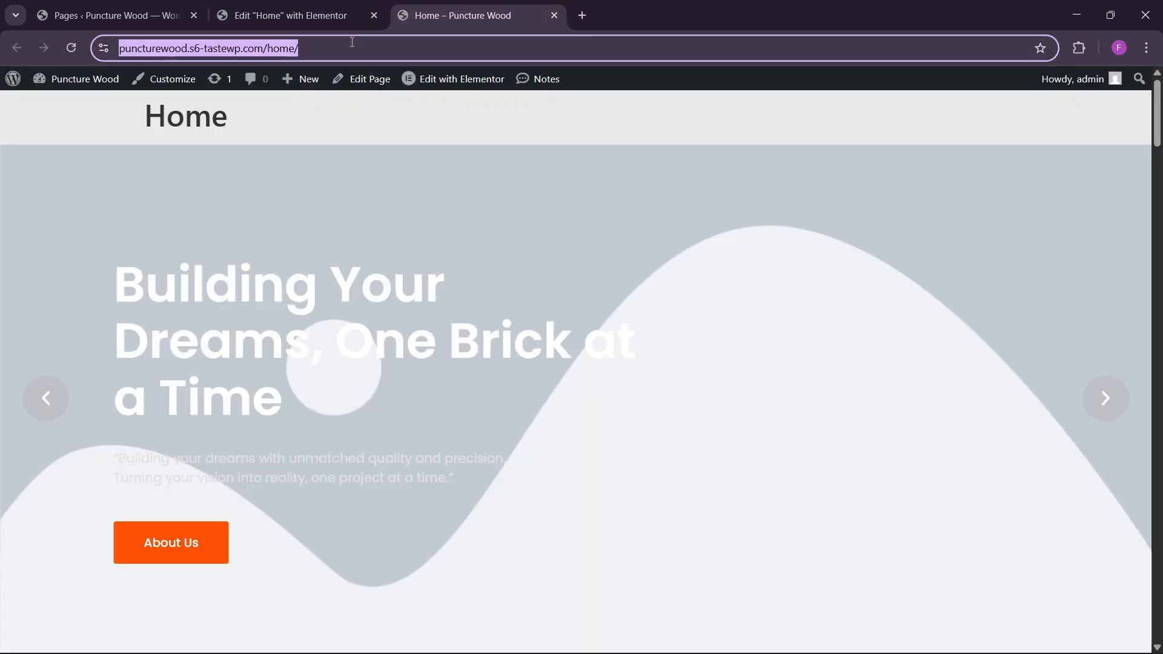
pyautogui.press('Return')
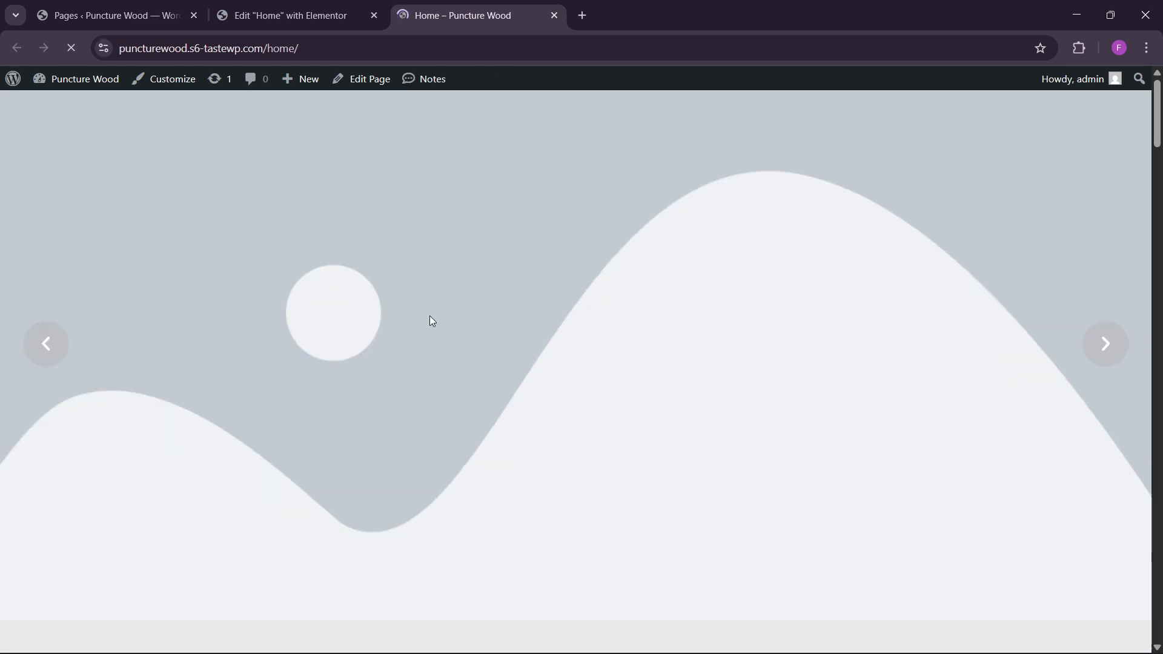
pyautogui.scroll(-6, 390, 315)
pyautogui.scroll(-4, 389, 303)
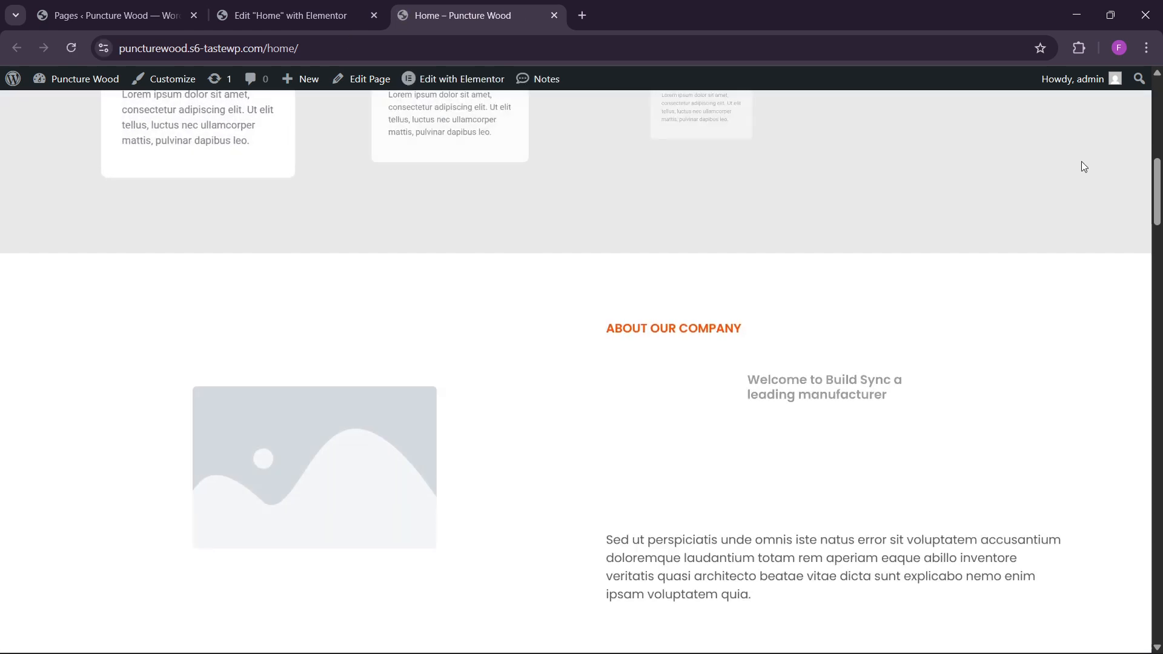
pyautogui.moveTo(1156, 206); pyautogui.dragTo(1159, 148)
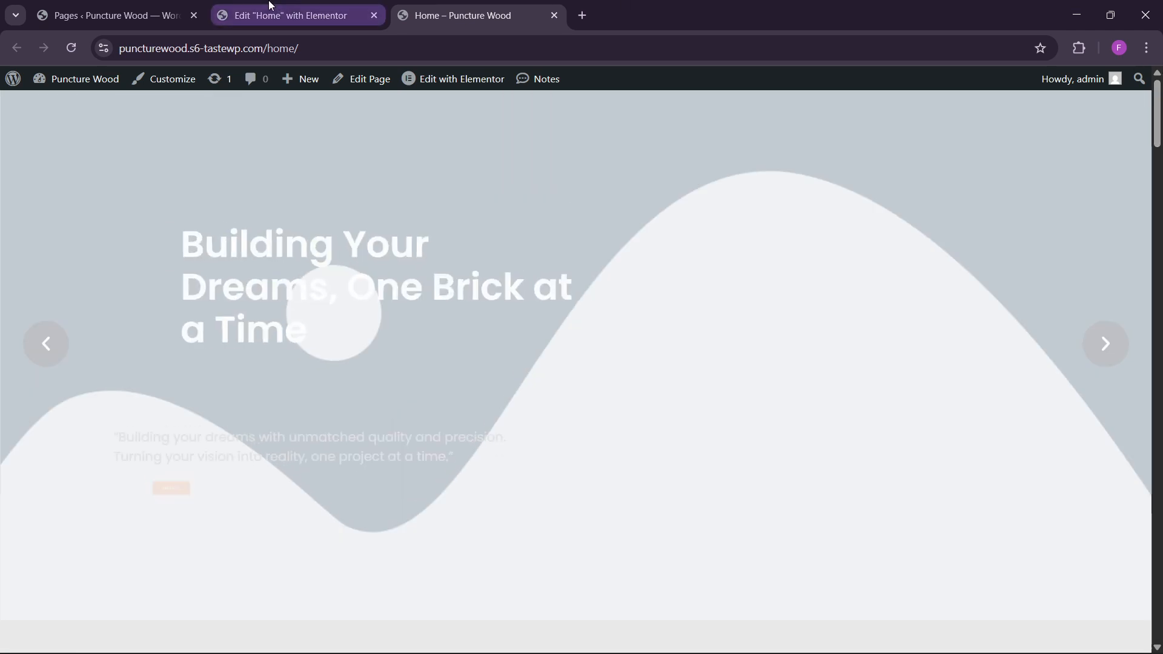
# Open the Theme Builder in a new tab from the WordPress dashboard
pyautogui.click(285, 15)
pyautogui.click(115, 15)
pyautogui.moveTo(58, 342)
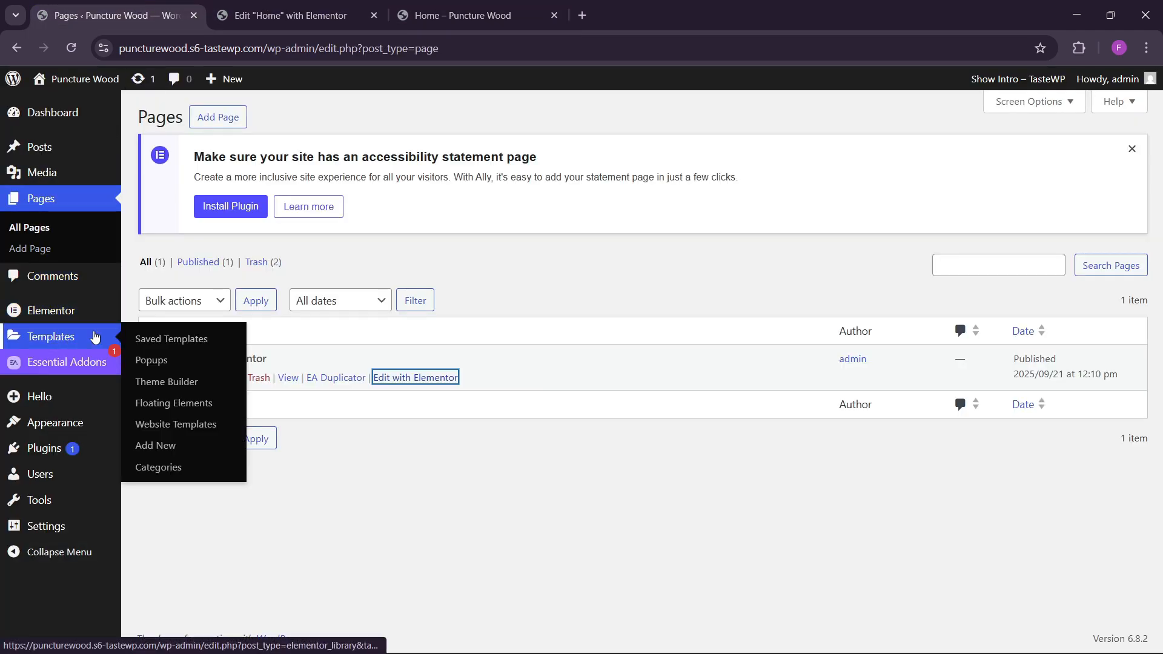
pyautogui.rightClick(172, 381)
pyautogui.click(212, 403)
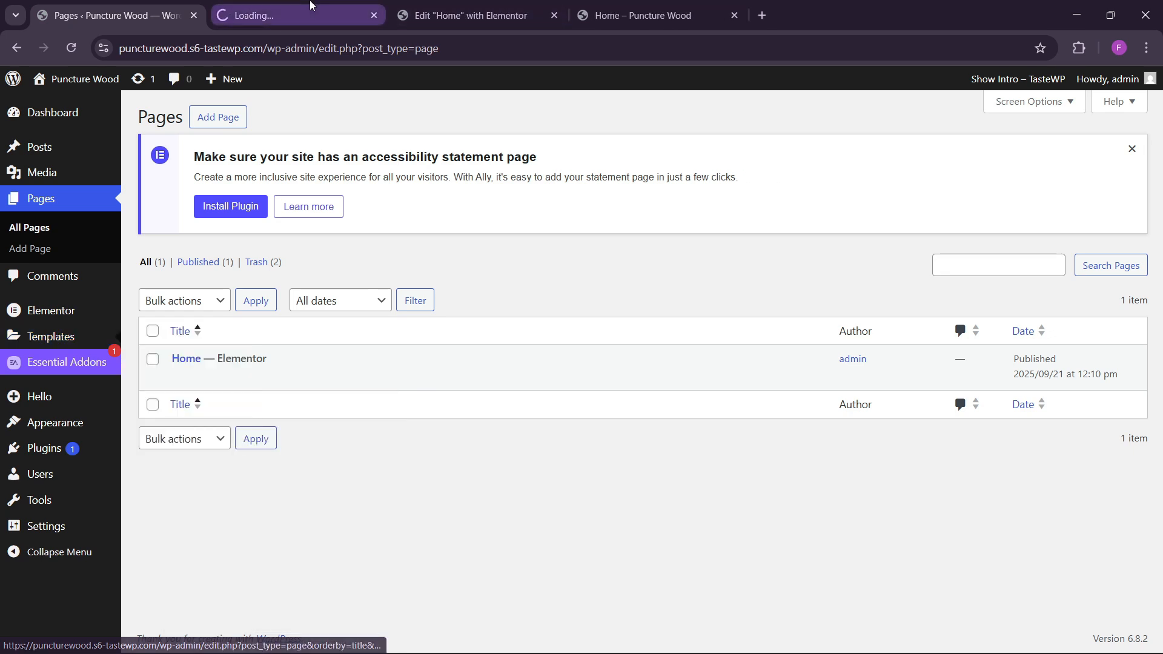
pyautogui.click(245, 15)
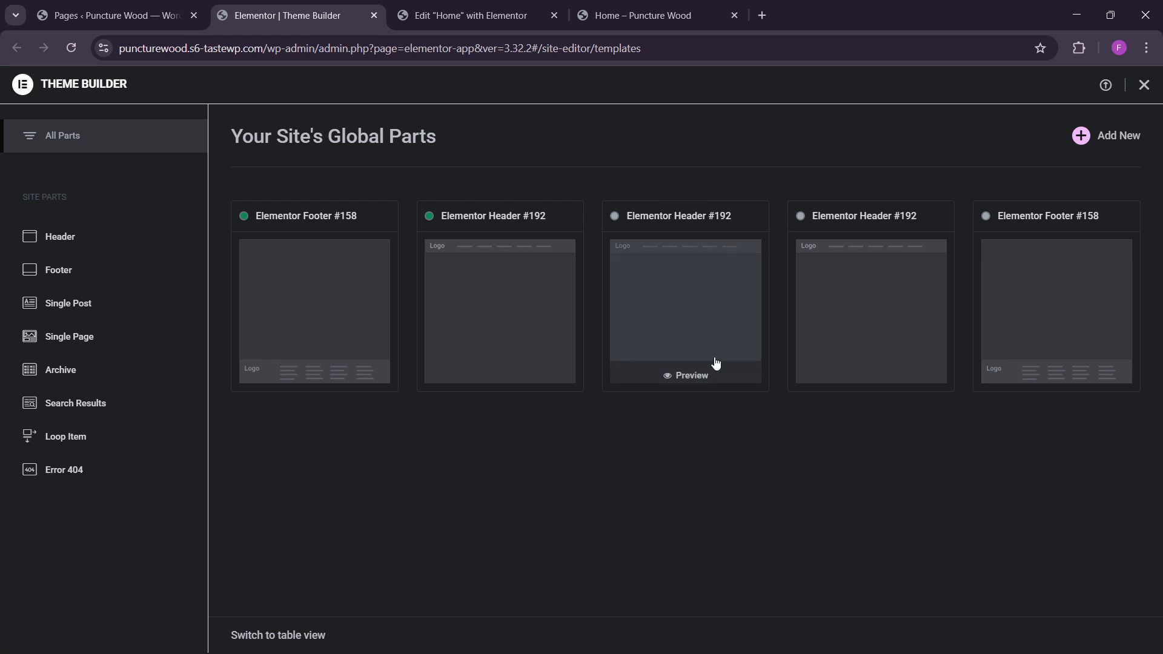
# Review the header templates and move the blank header assigned to the entire site to the trash
pyautogui.click(485, 292)
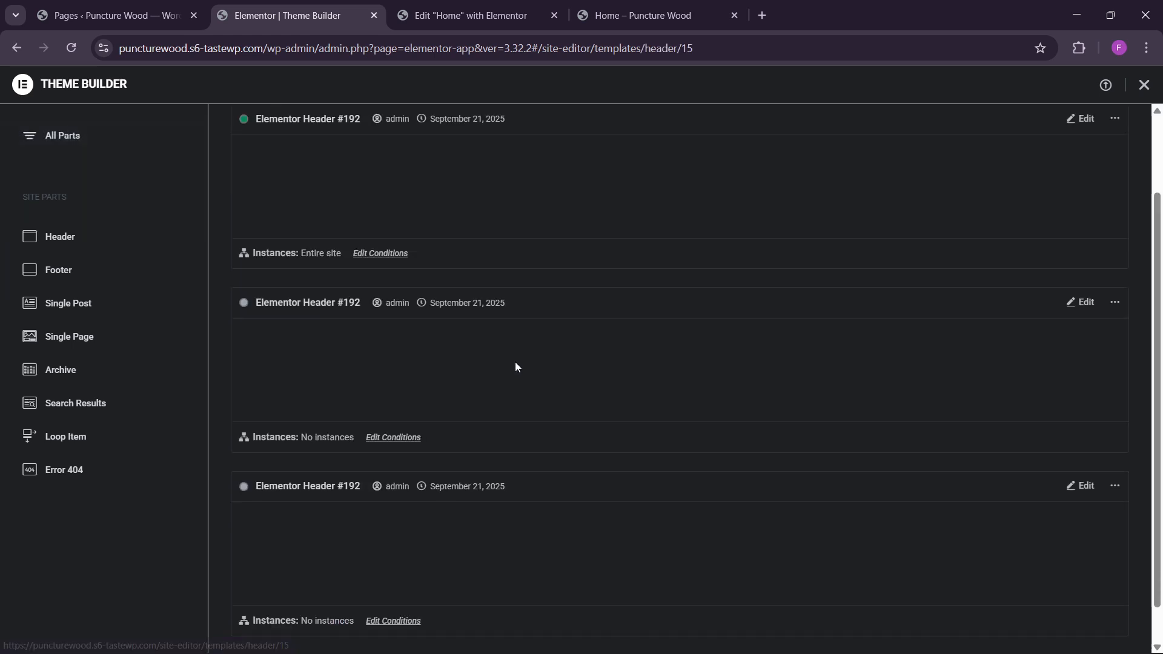
pyautogui.scroll(-3, 597, 431)
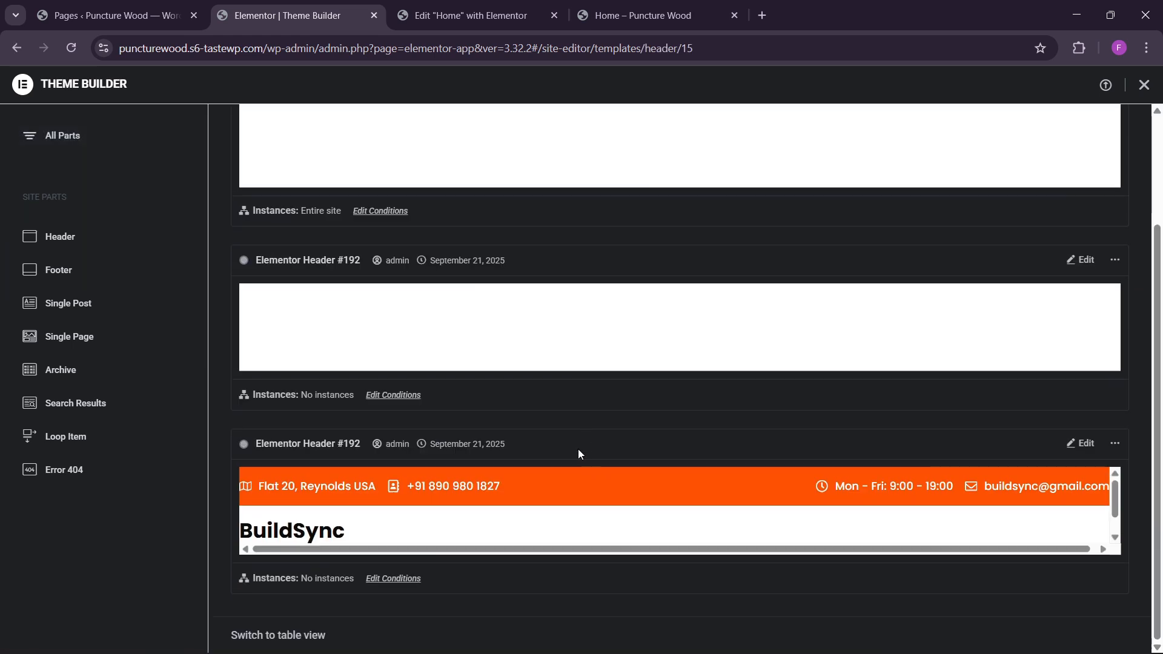
pyautogui.scroll(3, 657, 465)
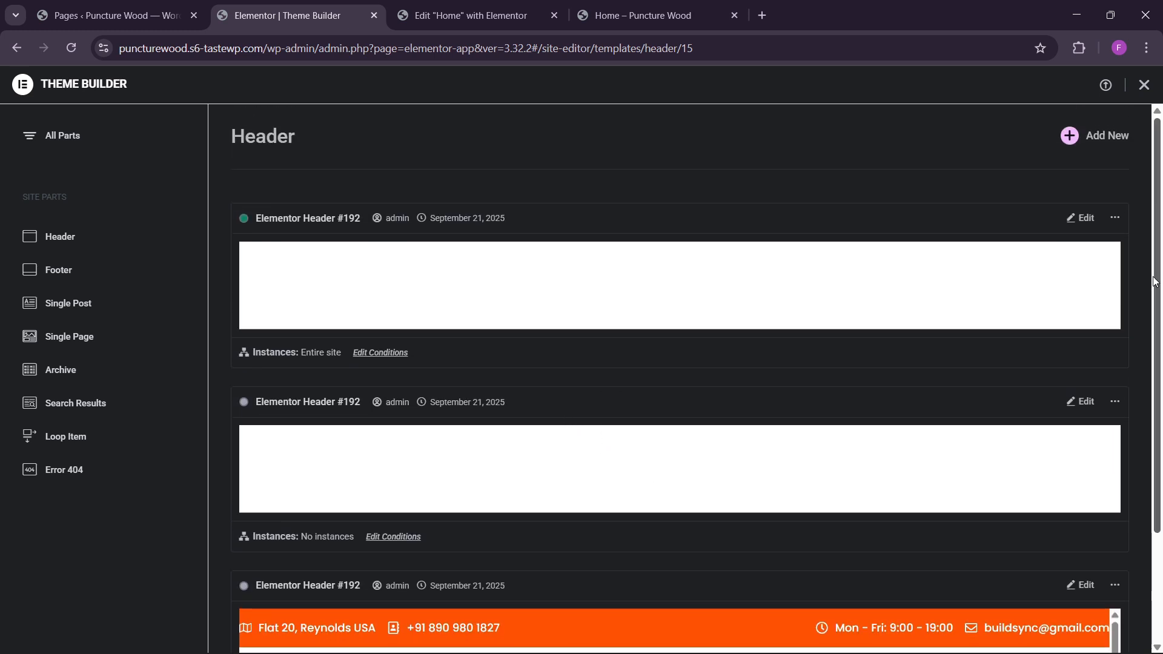
pyautogui.click(1116, 217)
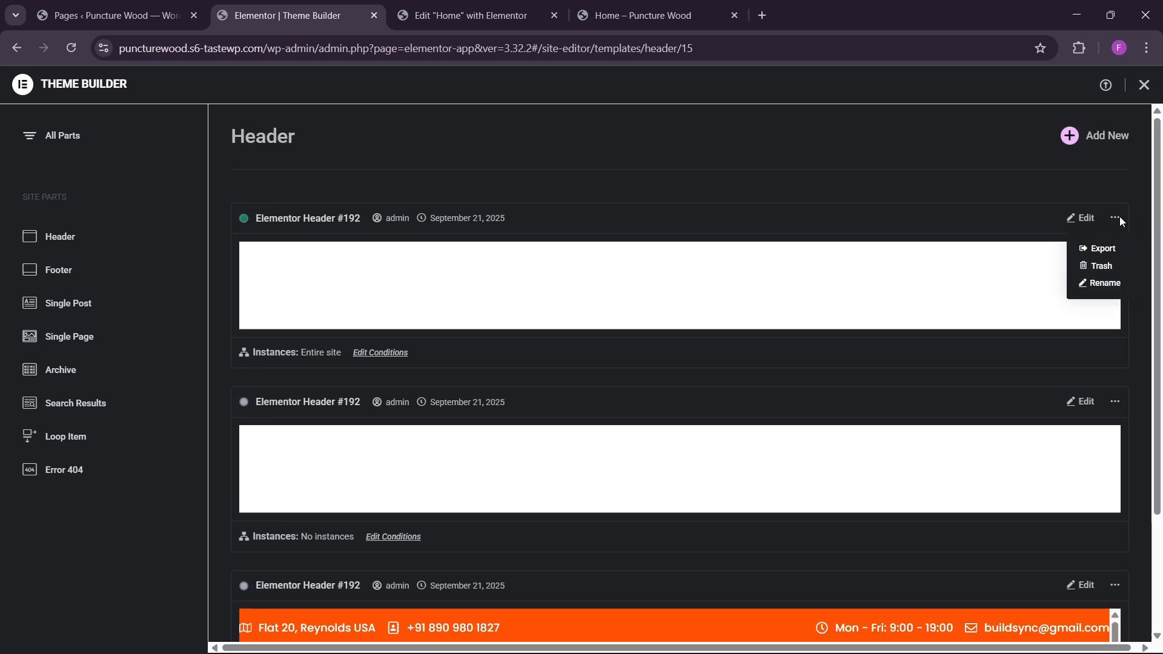
pyautogui.click(1100, 266)
pyautogui.click(628, 415)
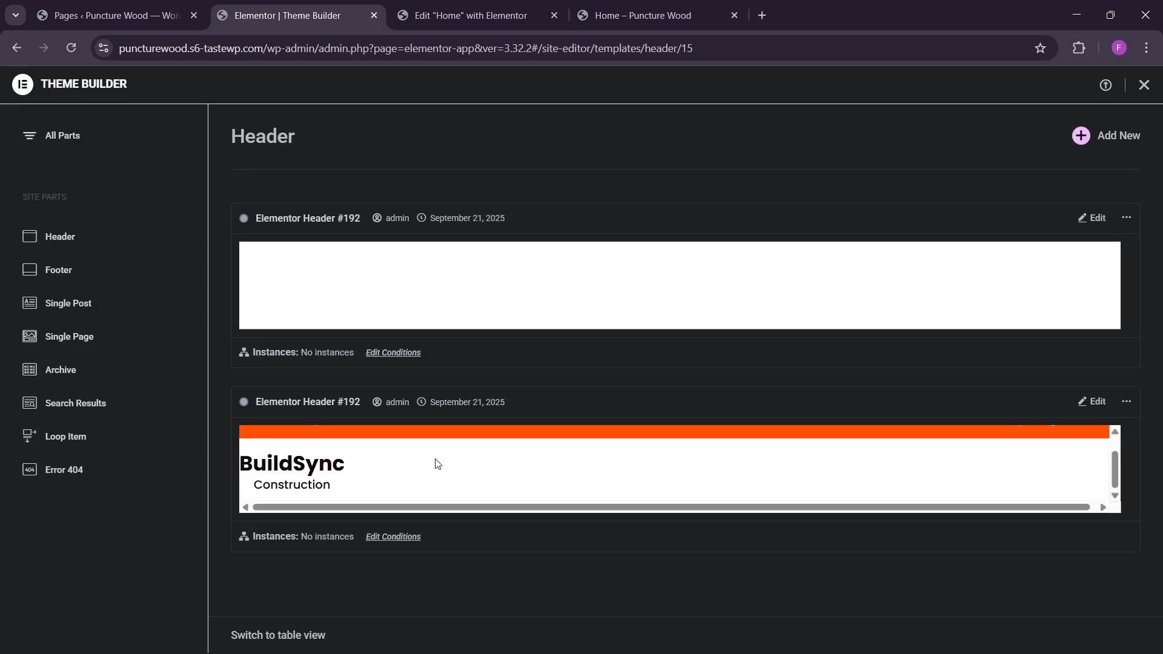
# Move the remaining blank header template, the one without instances, to the trash
pyautogui.click(1125, 218)
pyautogui.click(1109, 264)
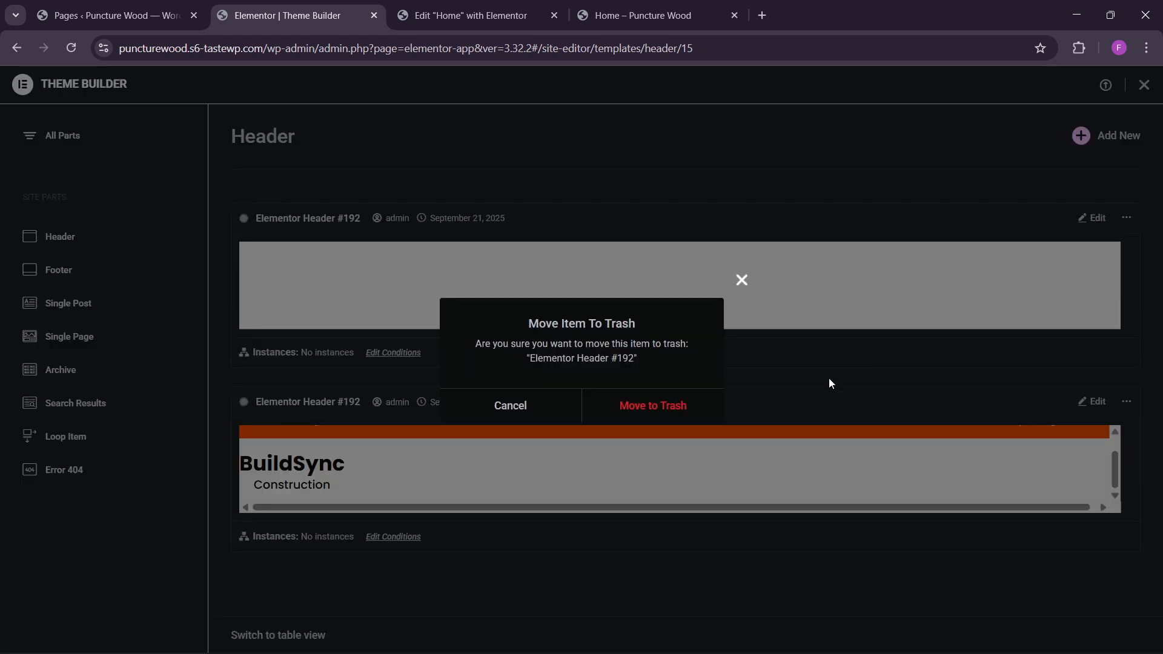
pyautogui.click(665, 407)
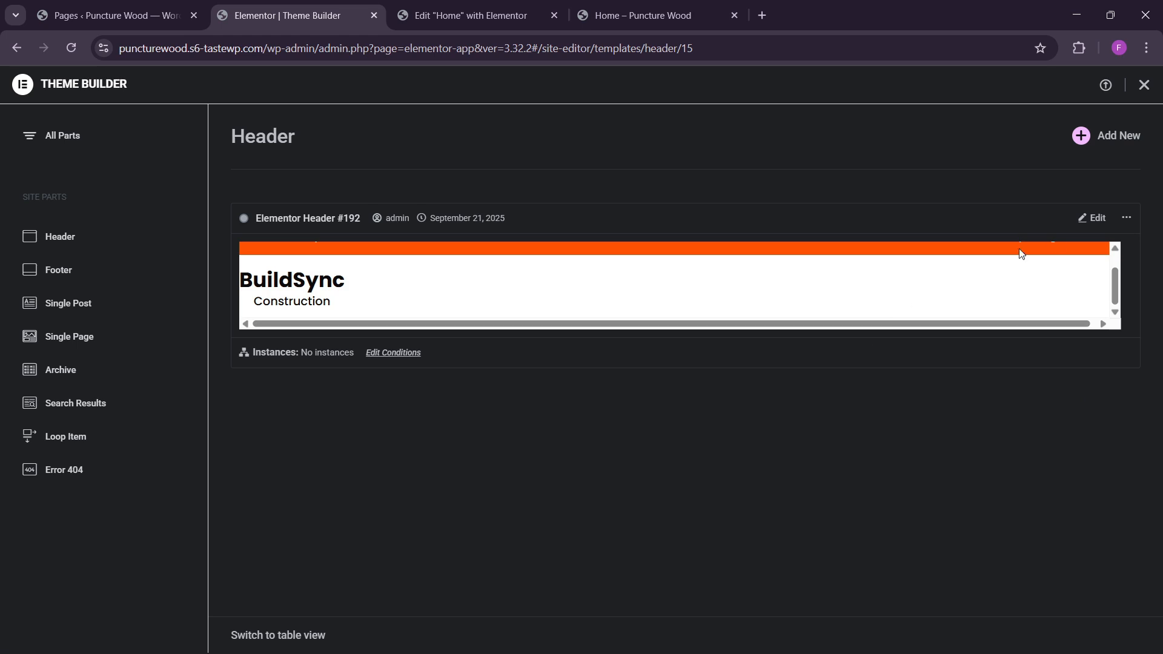
# Add an Entire Site display condition to the BuildSync header template and save it
pyautogui.click(391, 357)
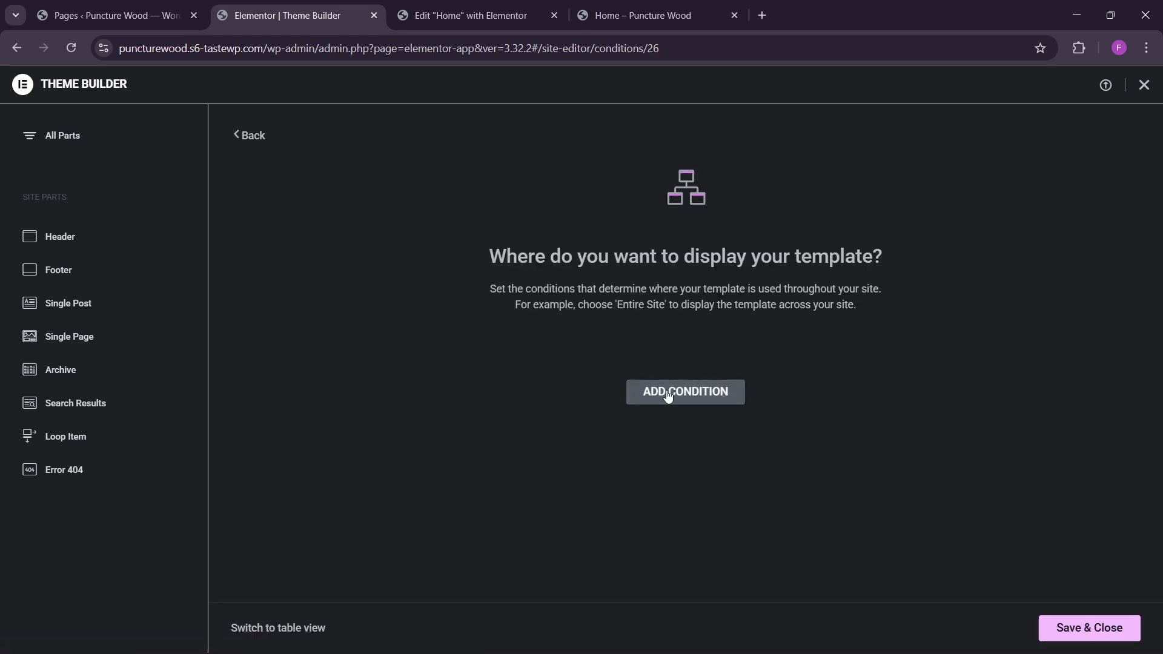
pyautogui.click(670, 393)
pyautogui.click(1043, 629)
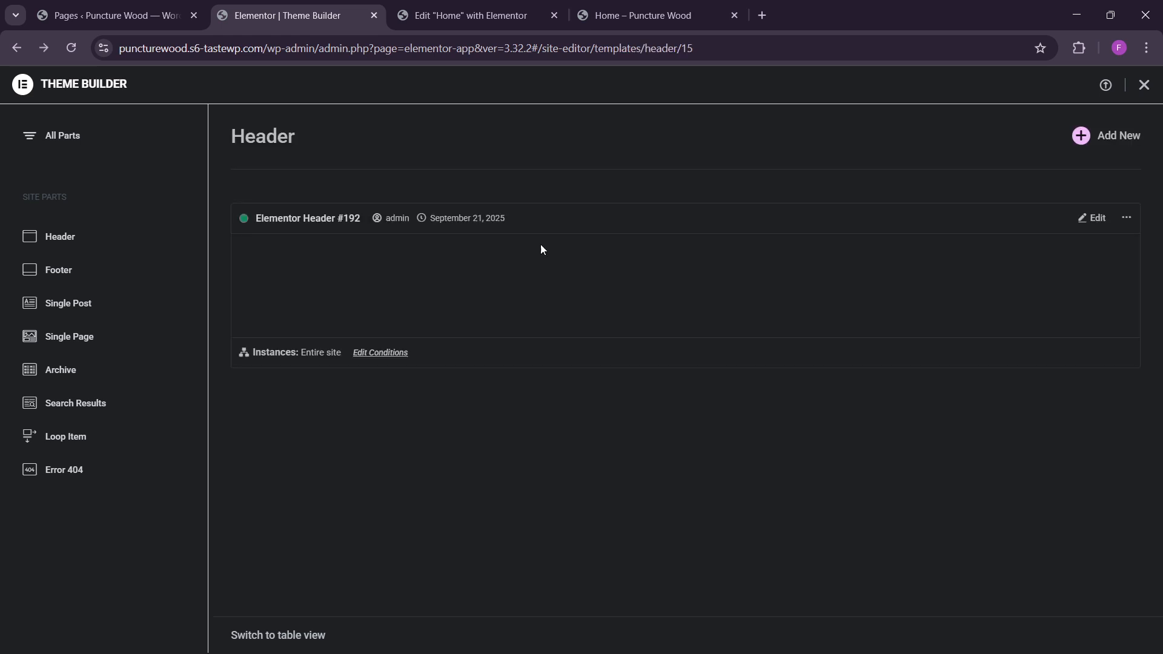
# Reload the live Home page and check how the BuildSync header displays above the hero section
pyautogui.click(617, 9)
pyautogui.click(385, 58)
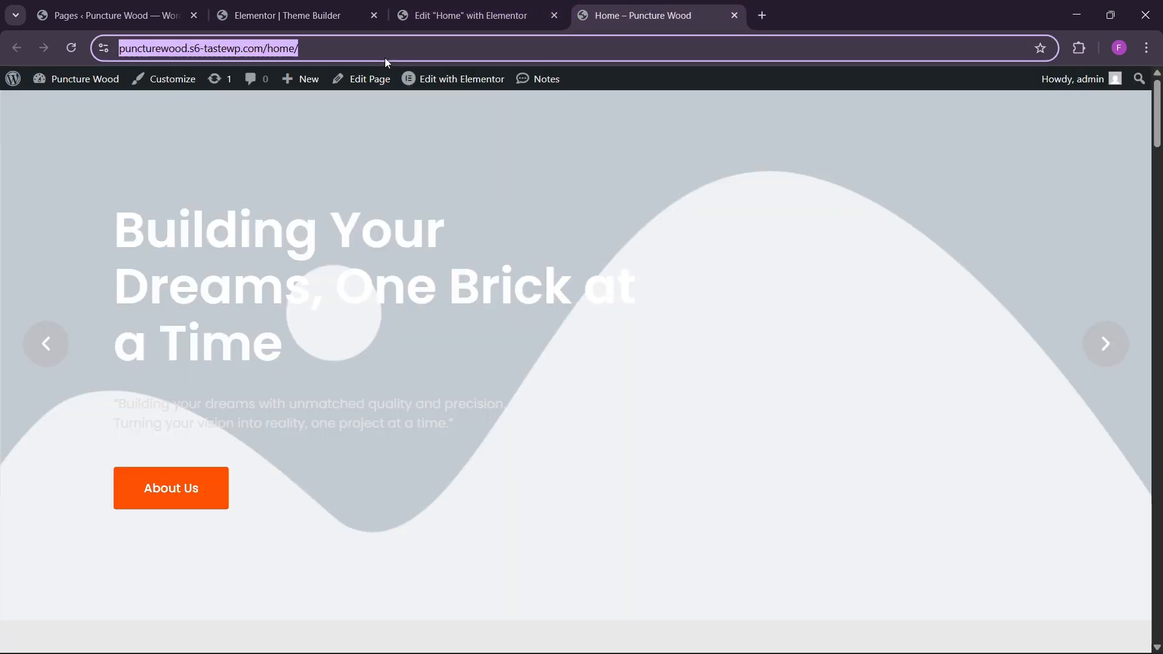
pyautogui.press('Return')
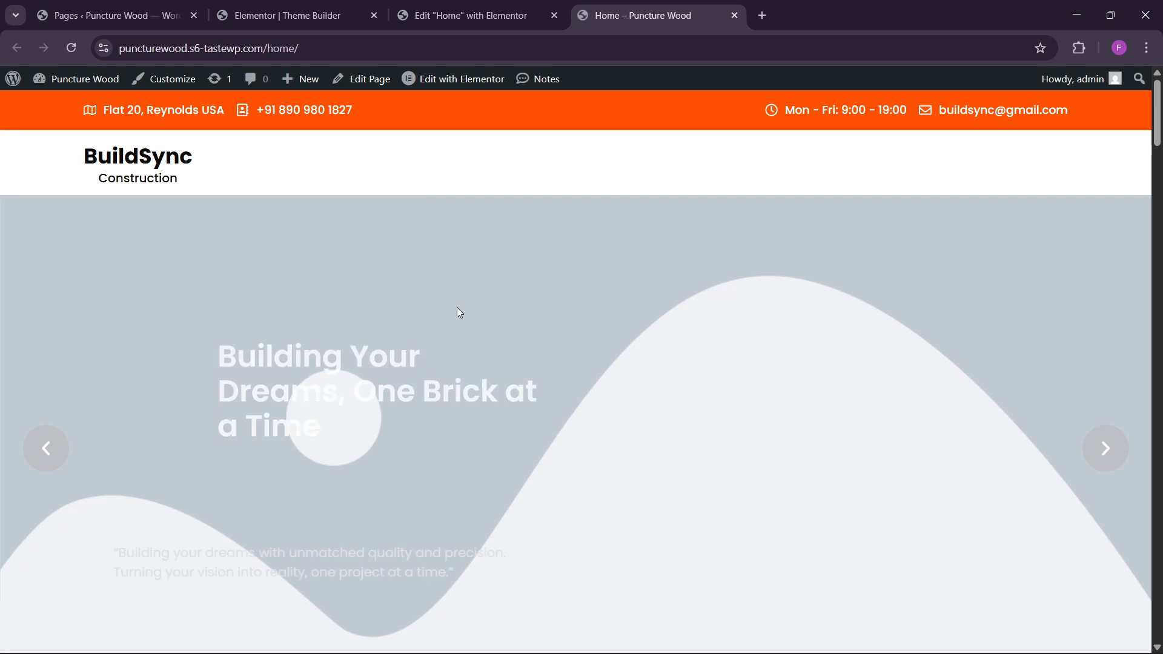
pyautogui.scroll(-4, 366, 329)
pyautogui.scroll(4, 367, 332)
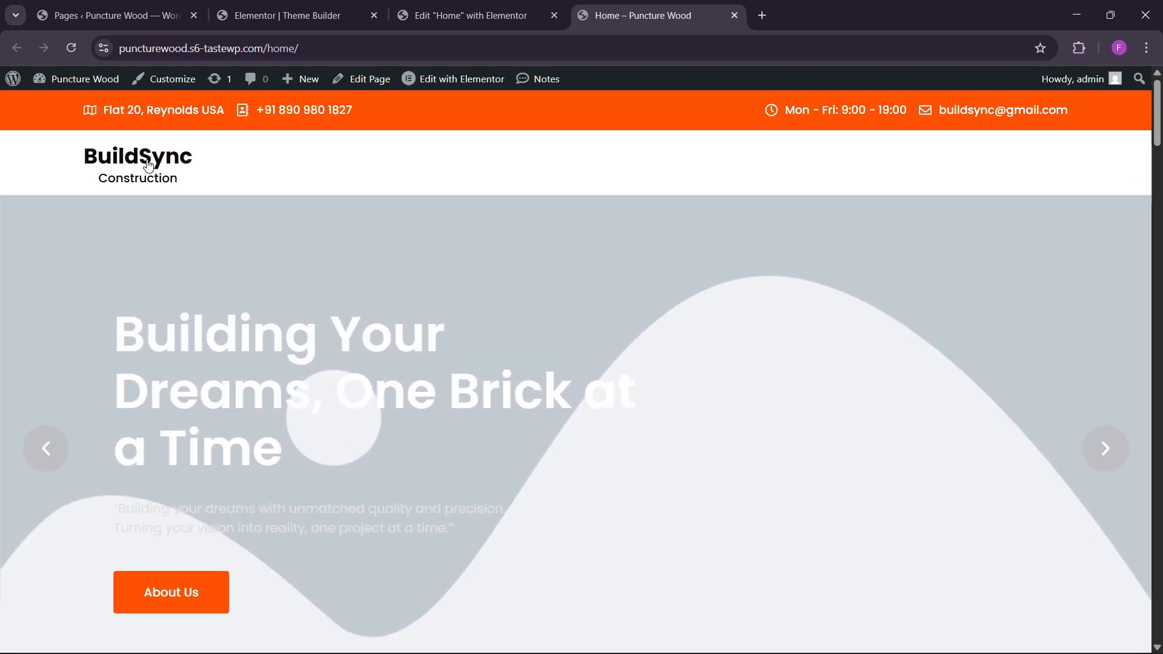
pyautogui.moveTo(432, 85)
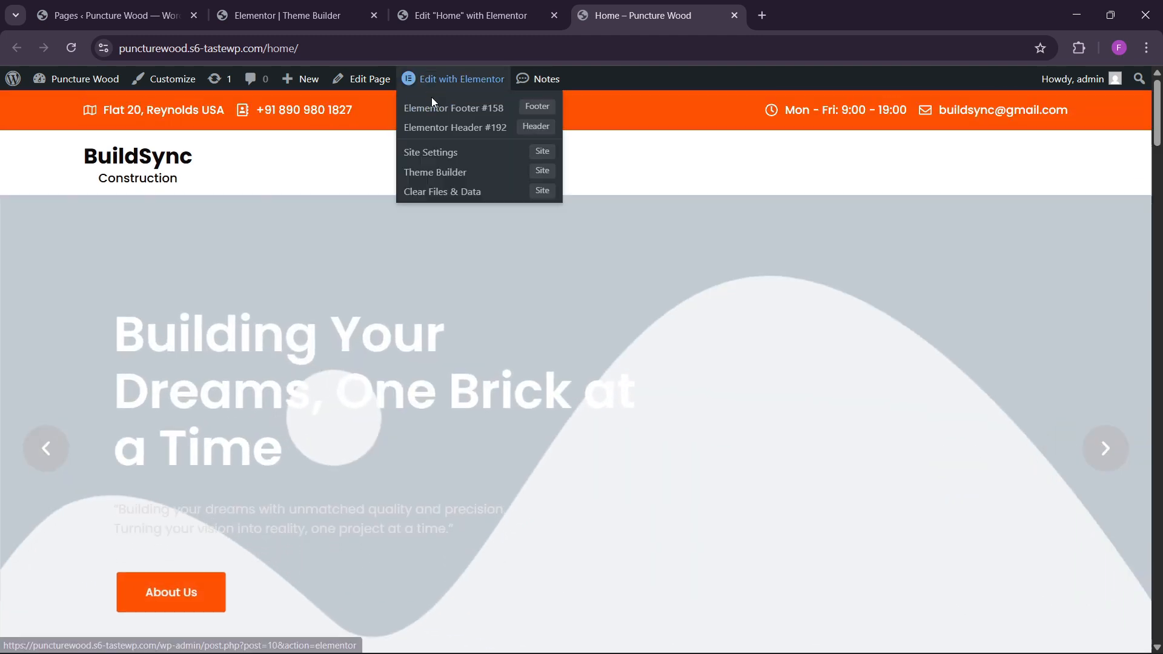
pyautogui.click(465, 14)
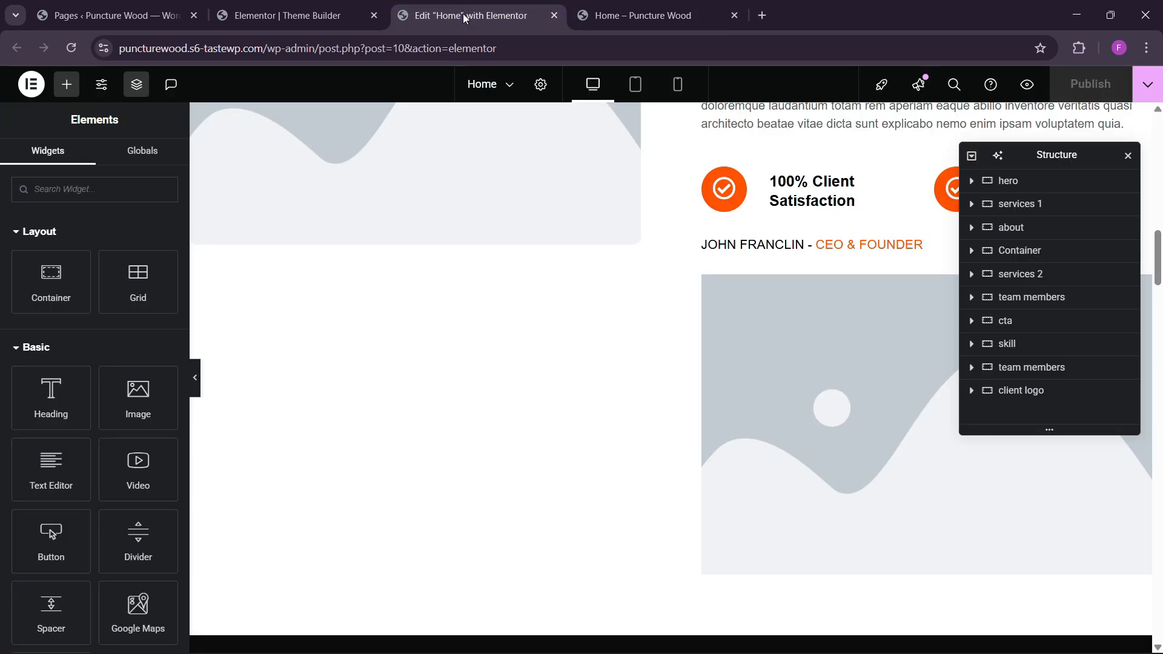
pyautogui.click(643, 6)
pyautogui.moveTo(1160, 137); pyautogui.dragTo(1161, 39)
# In the Theme Builder's footer templates, move the blank footer assigned to the entire site to the trash
pyautogui.click(287, 16)
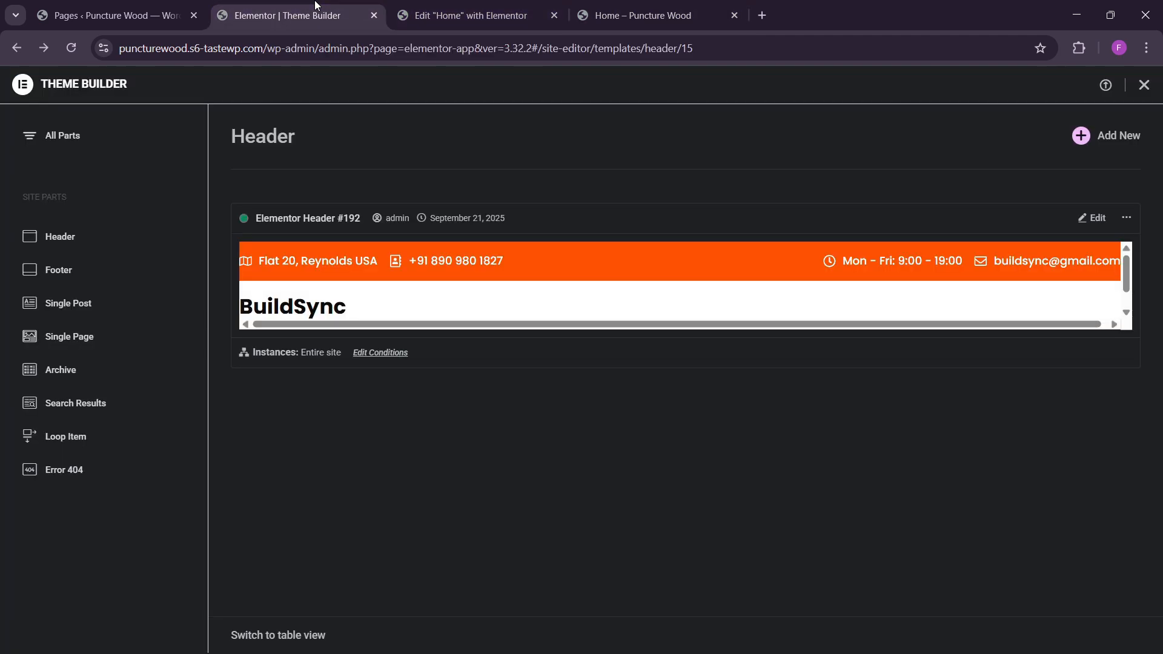
pyautogui.click(75, 271)
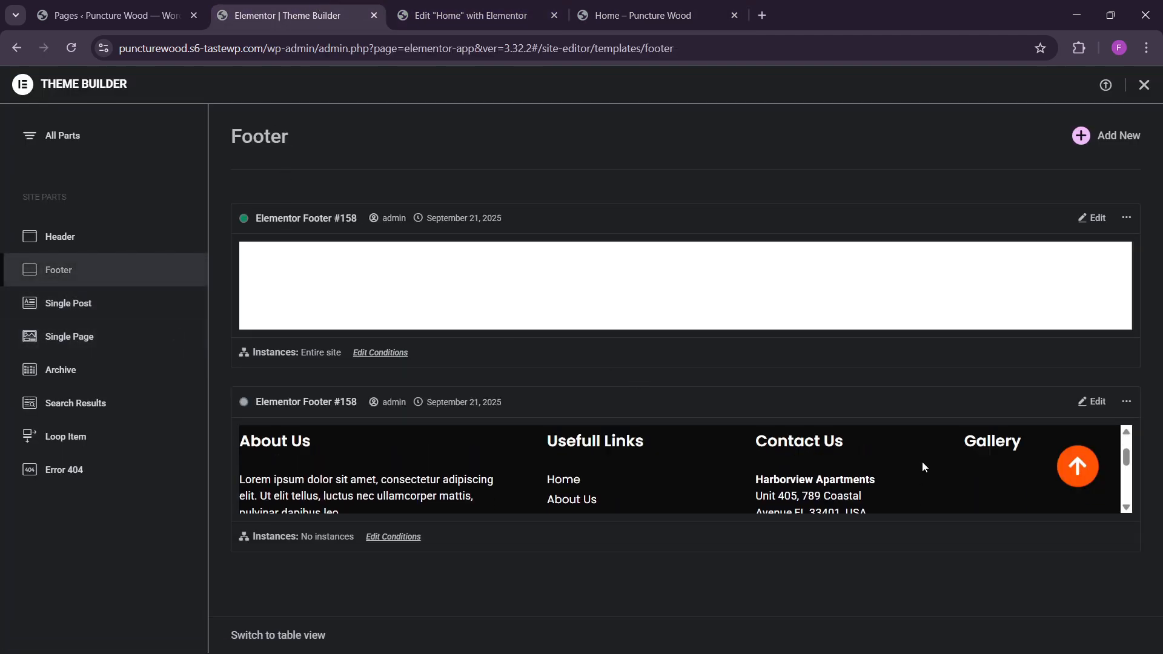
pyautogui.click(1125, 218)
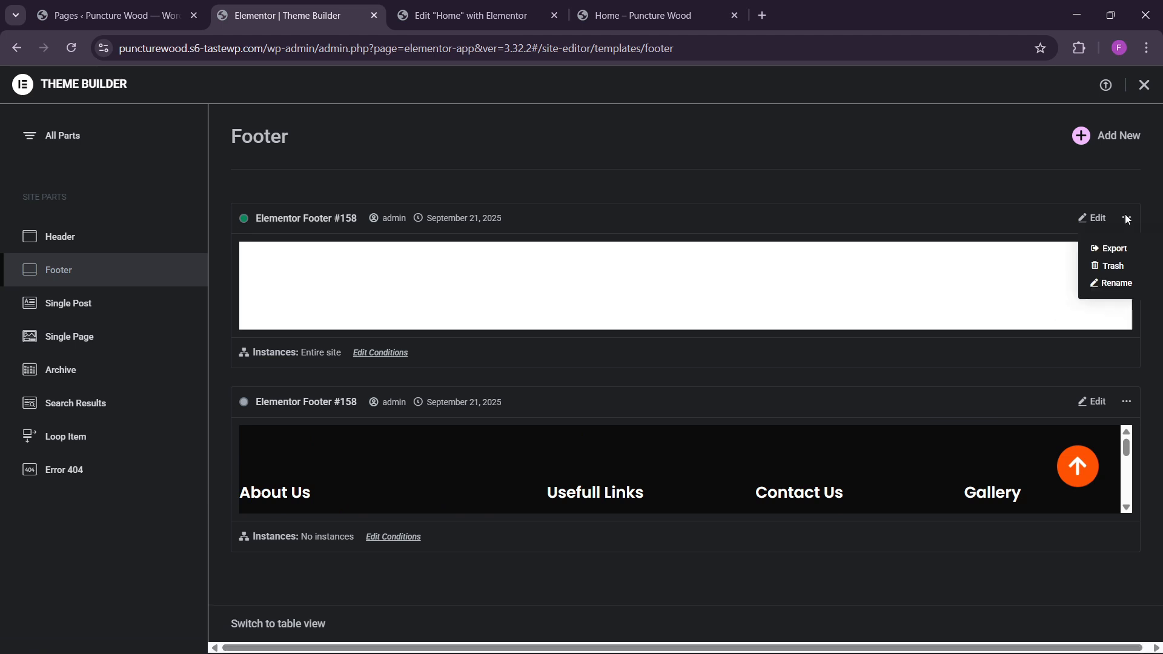
pyautogui.click(1106, 265)
pyautogui.click(627, 413)
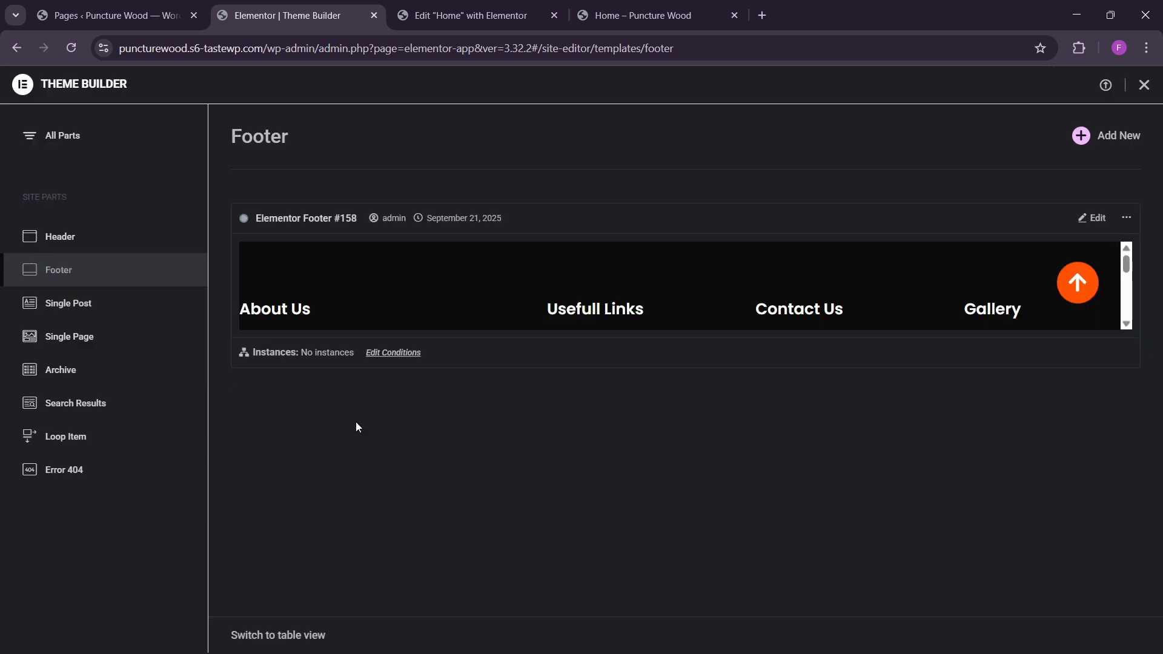
# Add an Entire Site display condition to the remaining BuildSync footer template and save it
pyautogui.click(393, 354)
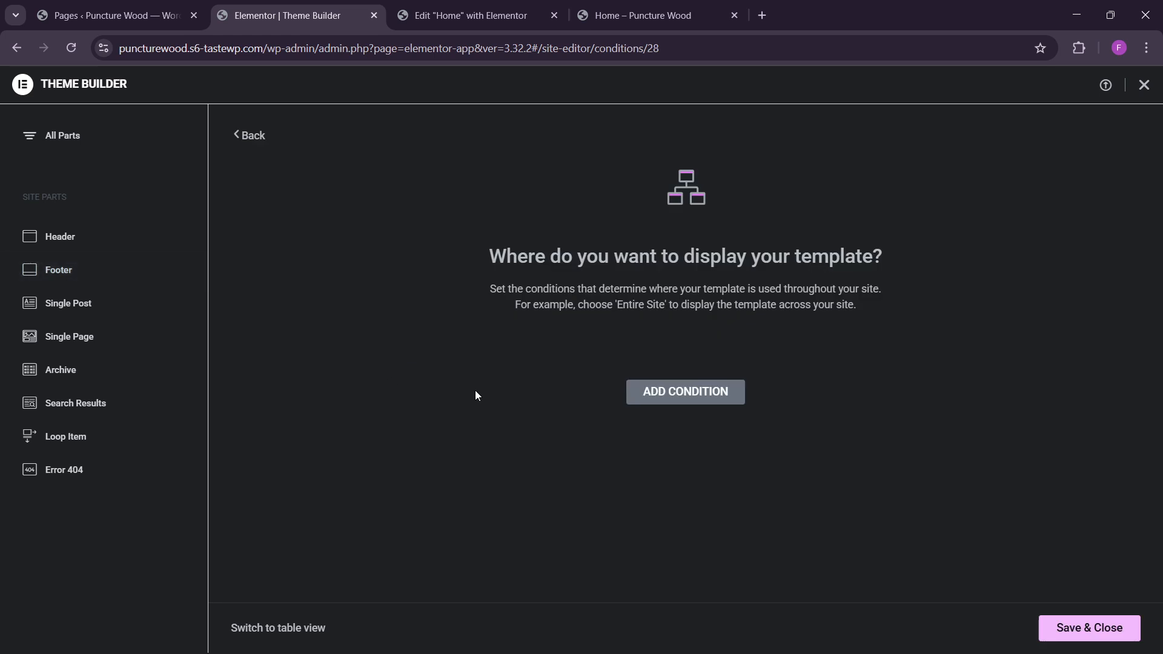
pyautogui.click(638, 390)
pyautogui.click(1043, 614)
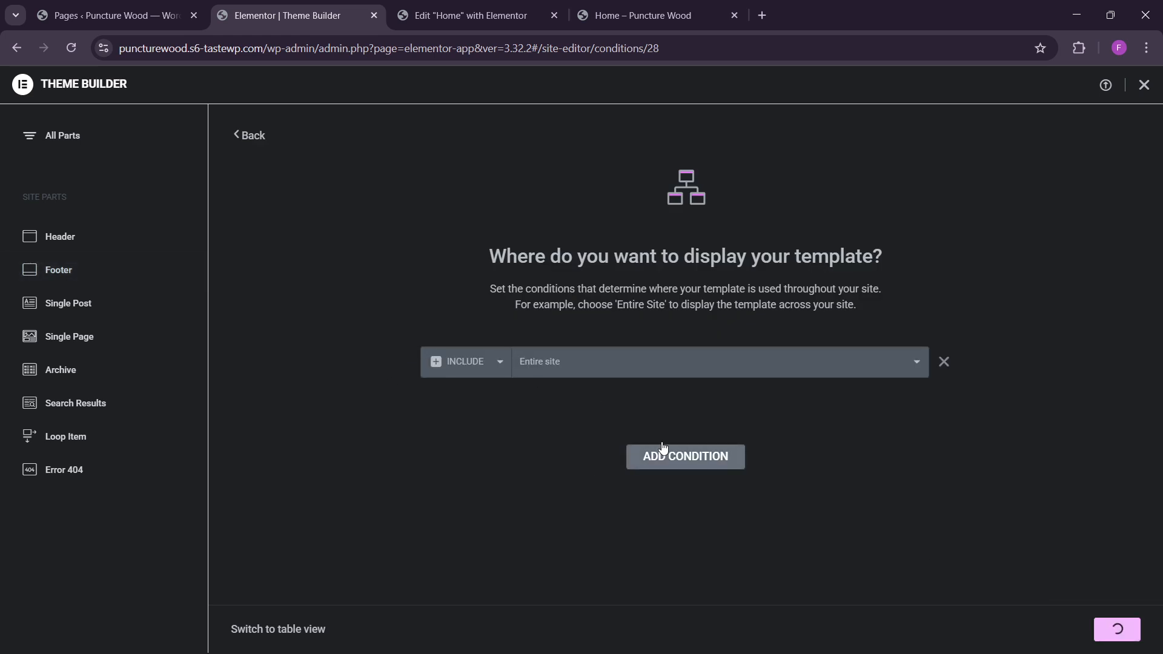
# Reload the live Home page and examine its full layout from the footer back up to the header and hero section
pyautogui.click(645, 7)
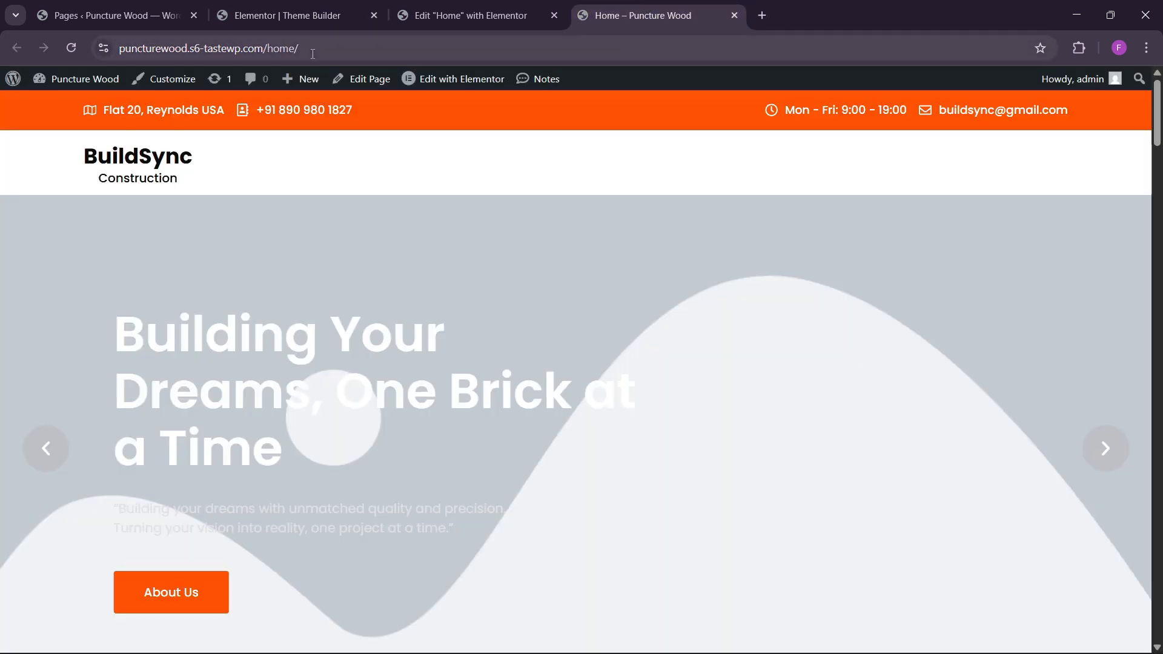
pyautogui.click(312, 51)
pyautogui.press('Return')
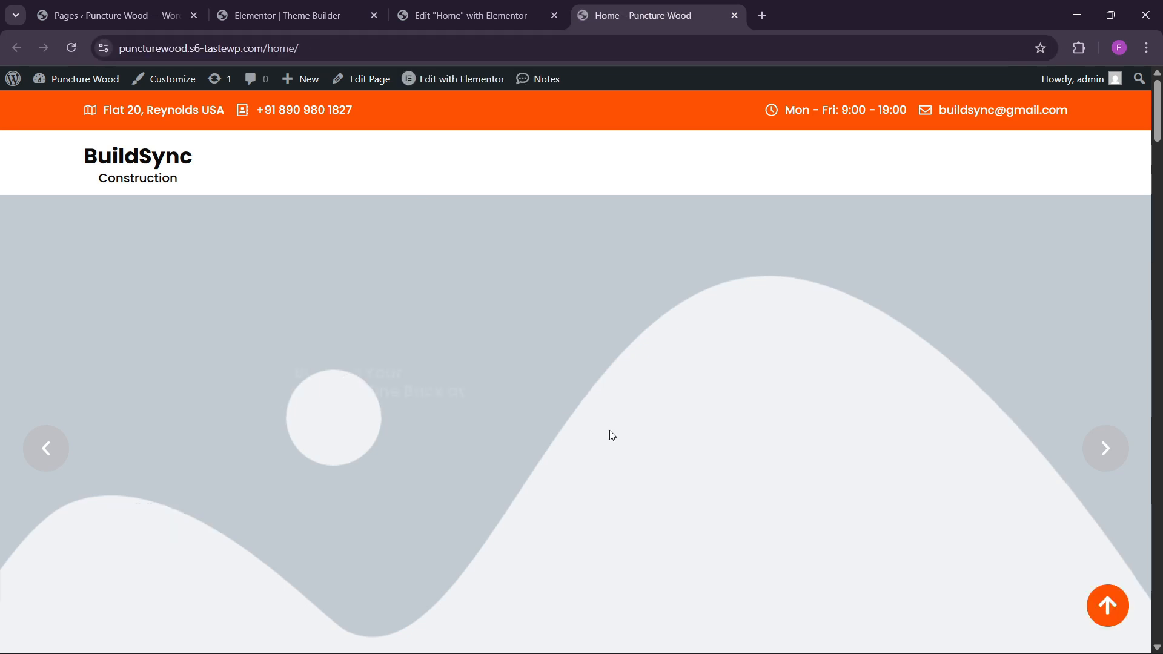
pyautogui.moveTo(1158, 144); pyautogui.dragTo(1158, 636)
pyautogui.scroll(10, 658, 405)
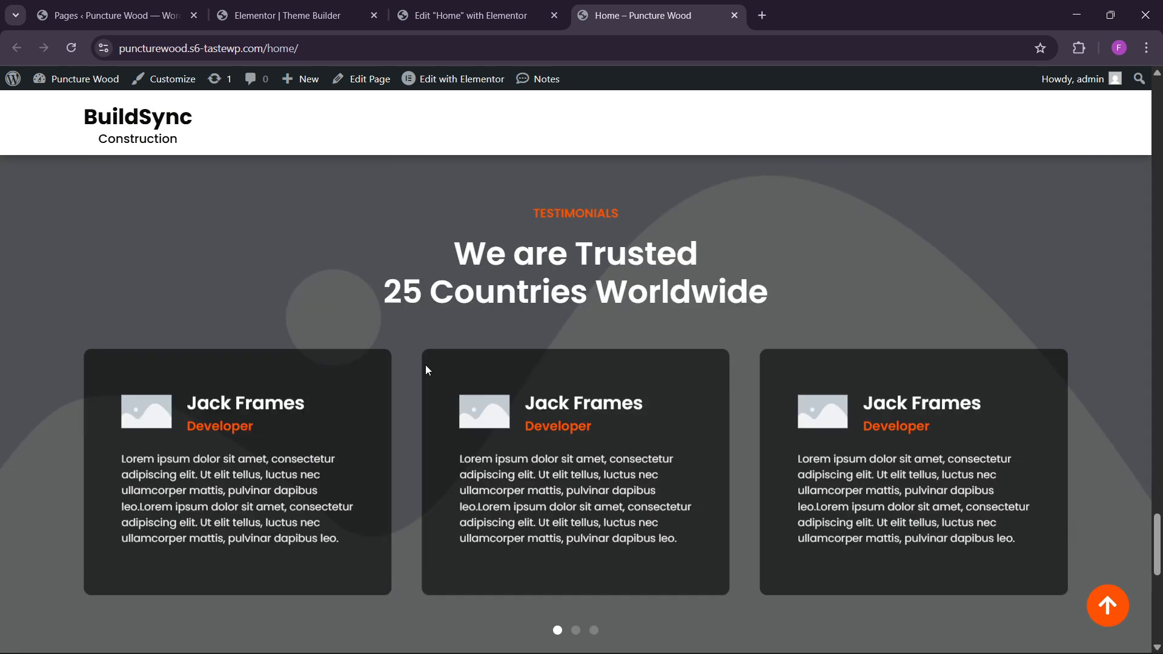
pyautogui.scroll(2, 427, 345)
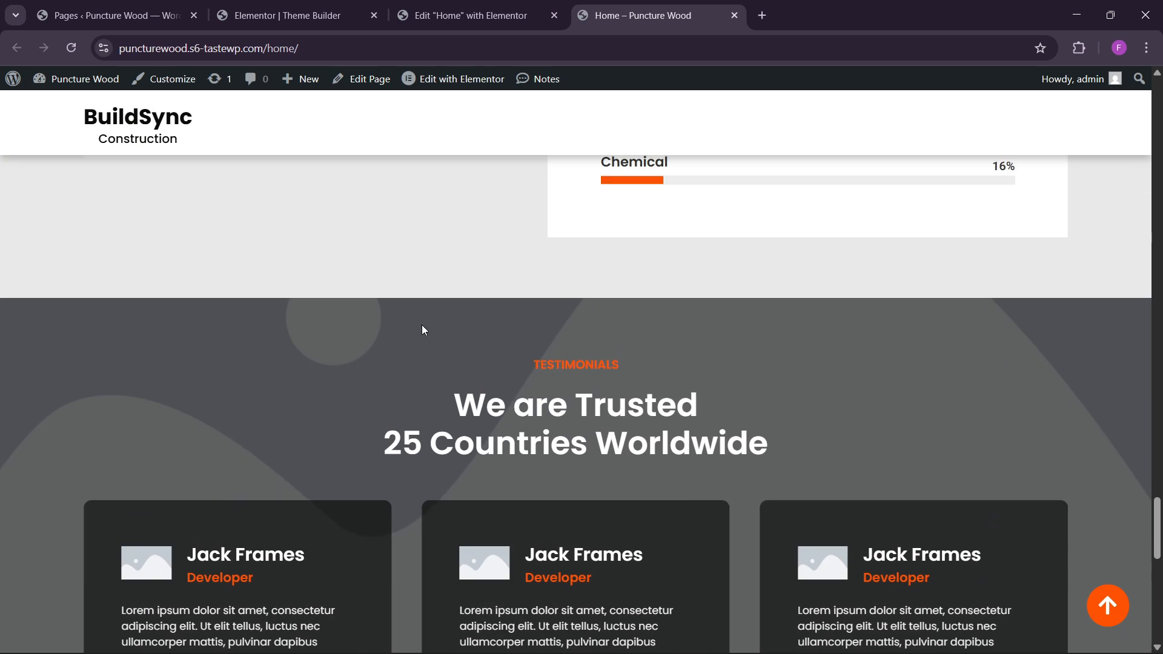
pyautogui.scroll(13, 422, 330)
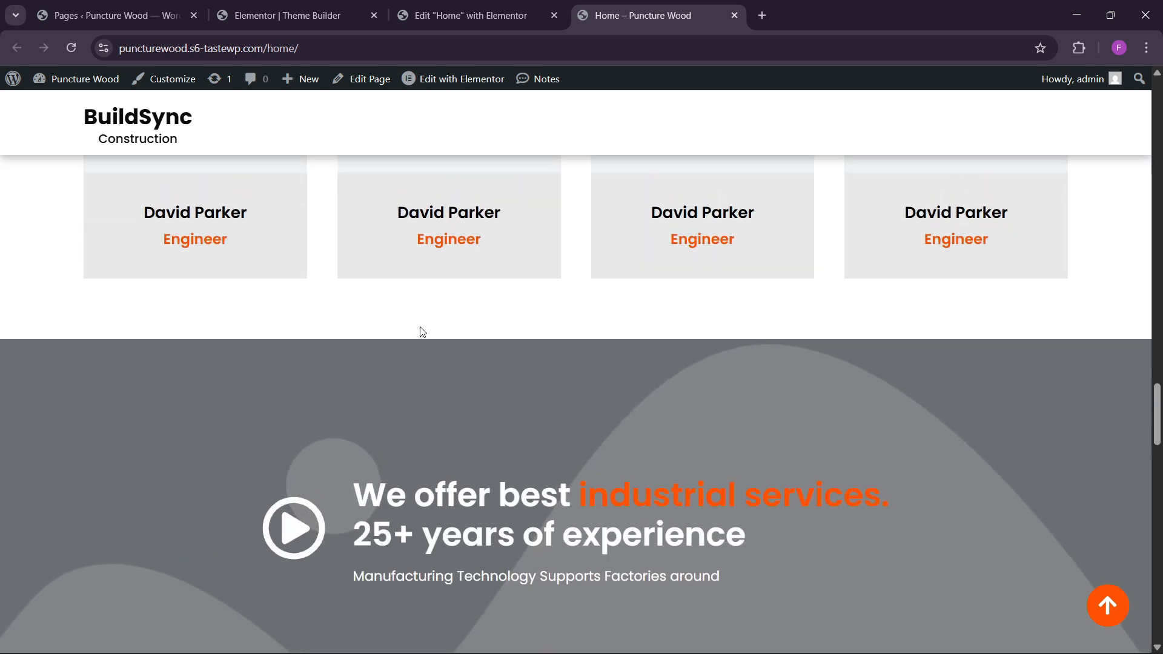
pyautogui.scroll(15, 422, 332)
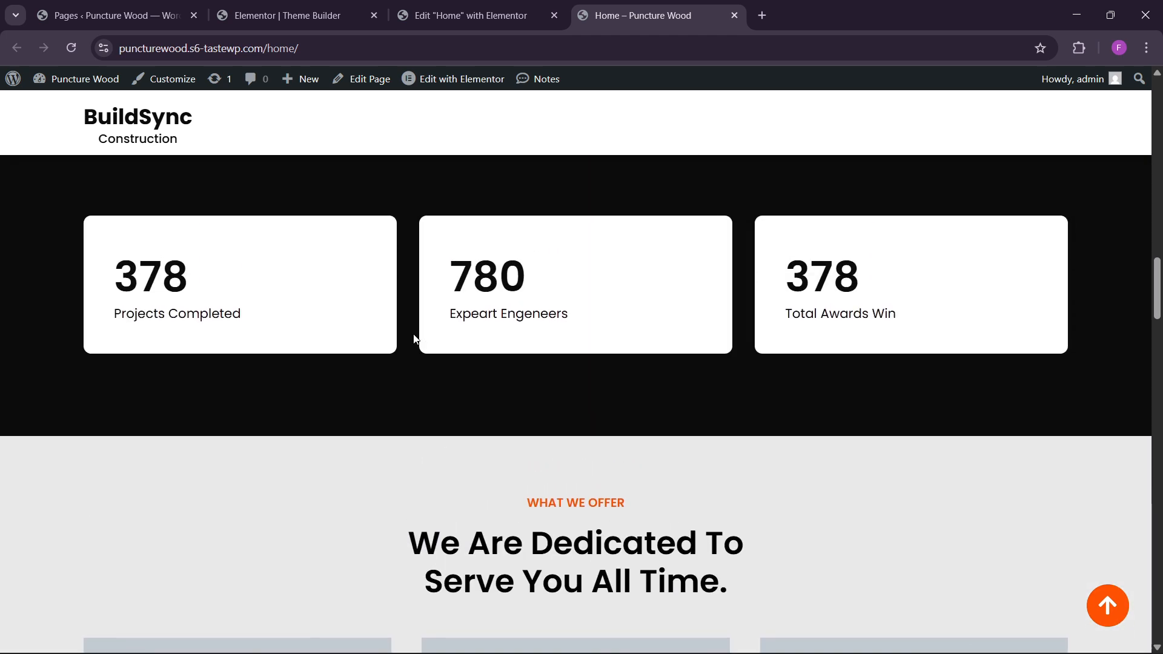
pyautogui.scroll(6, 416, 338)
pyautogui.scroll(4, 414, 338)
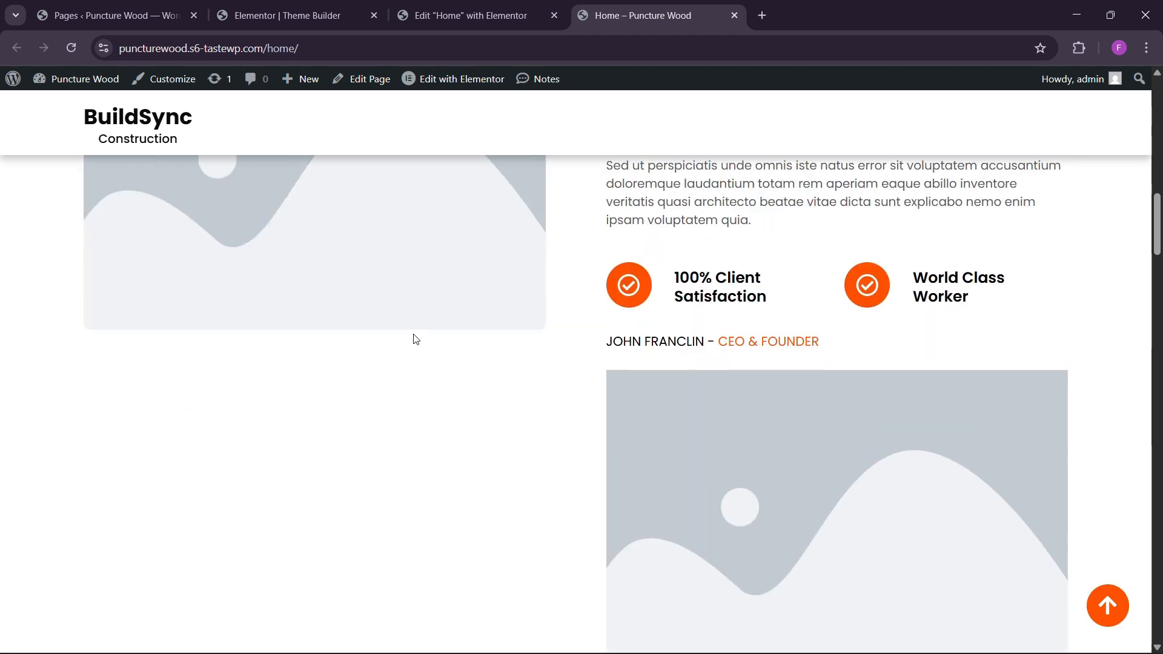
pyautogui.scroll(5, 413, 339)
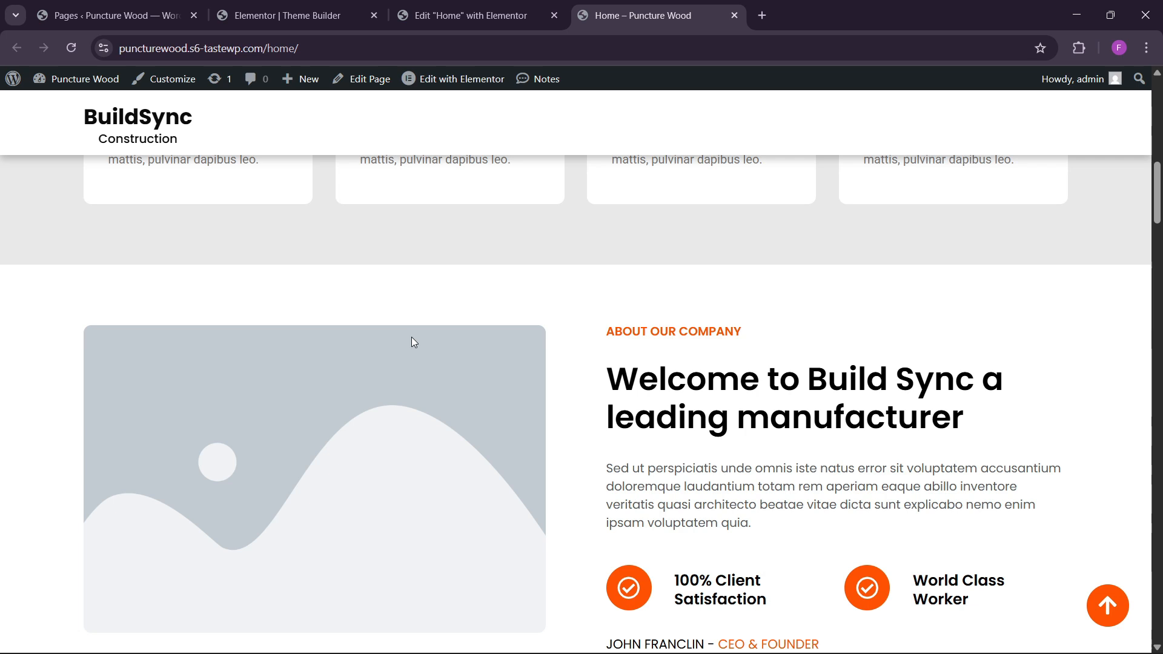
pyautogui.scroll(3, 491, 352)
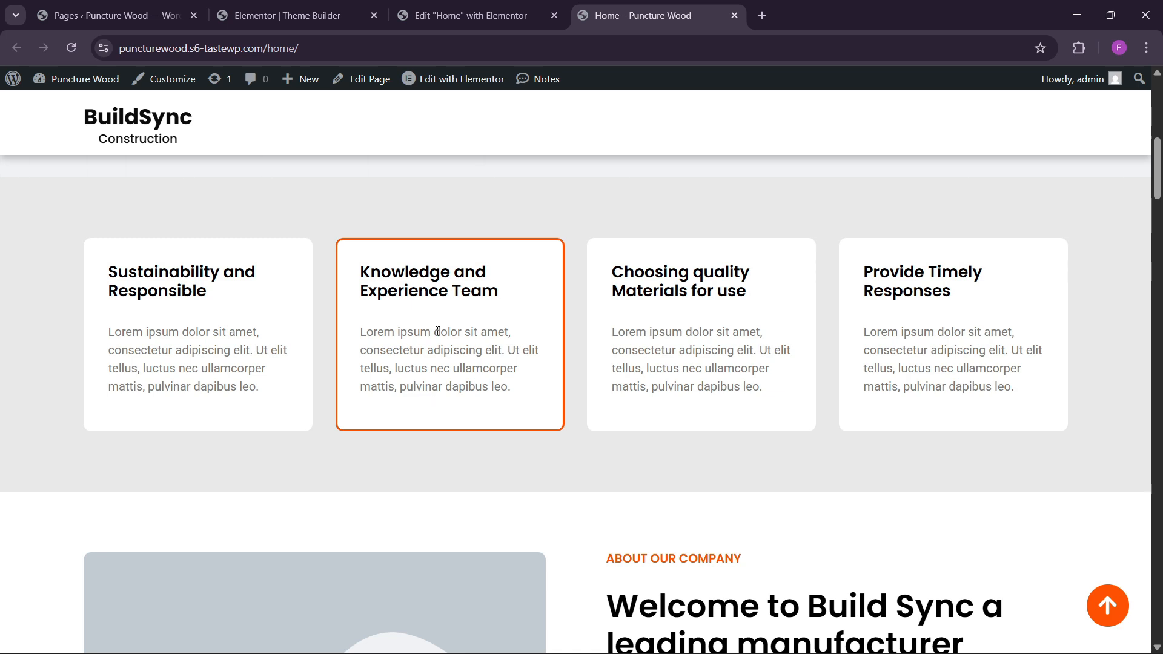
pyautogui.scroll(3, 436, 339)
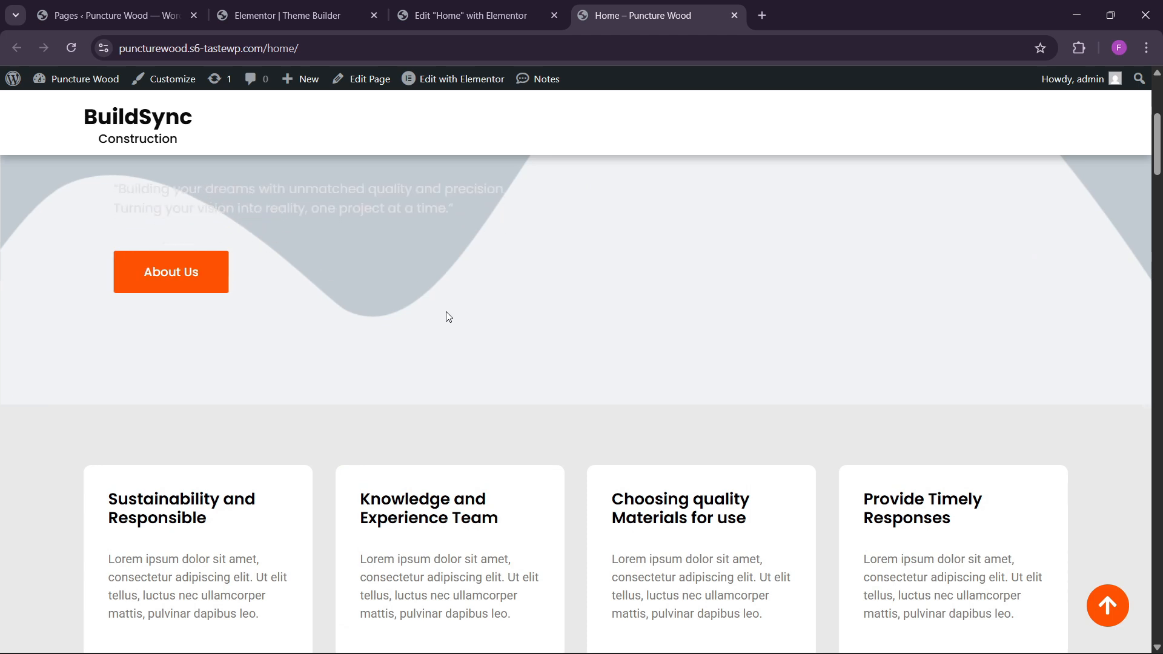
pyautogui.scroll(4, 445, 312)
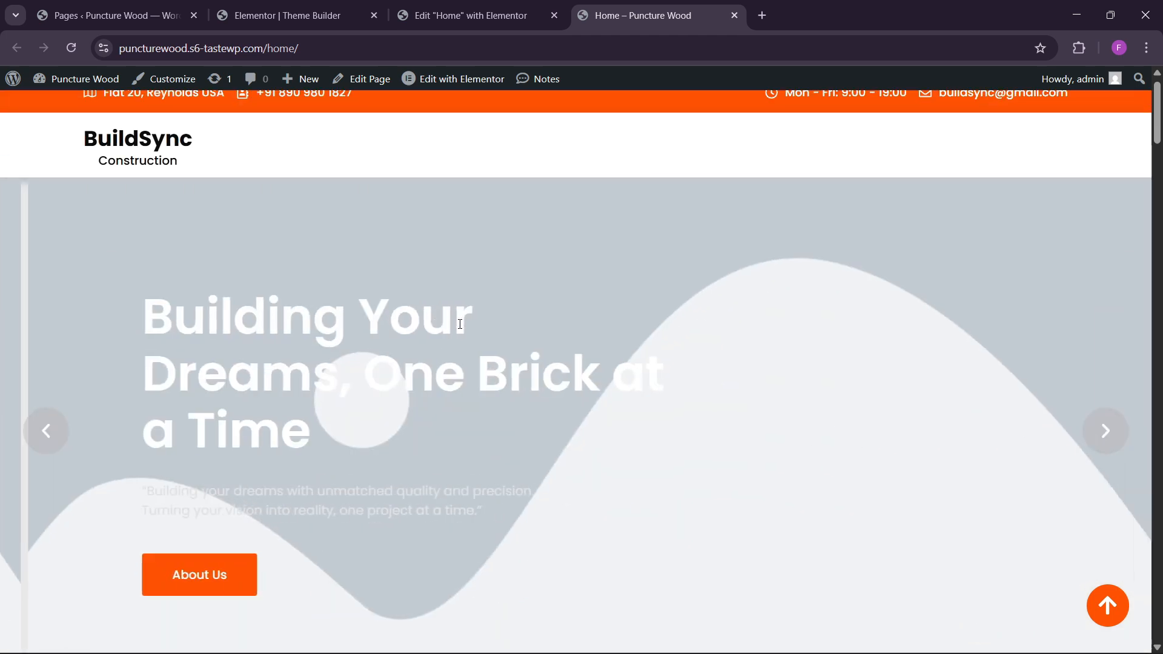
pyautogui.scroll(1, 462, 322)
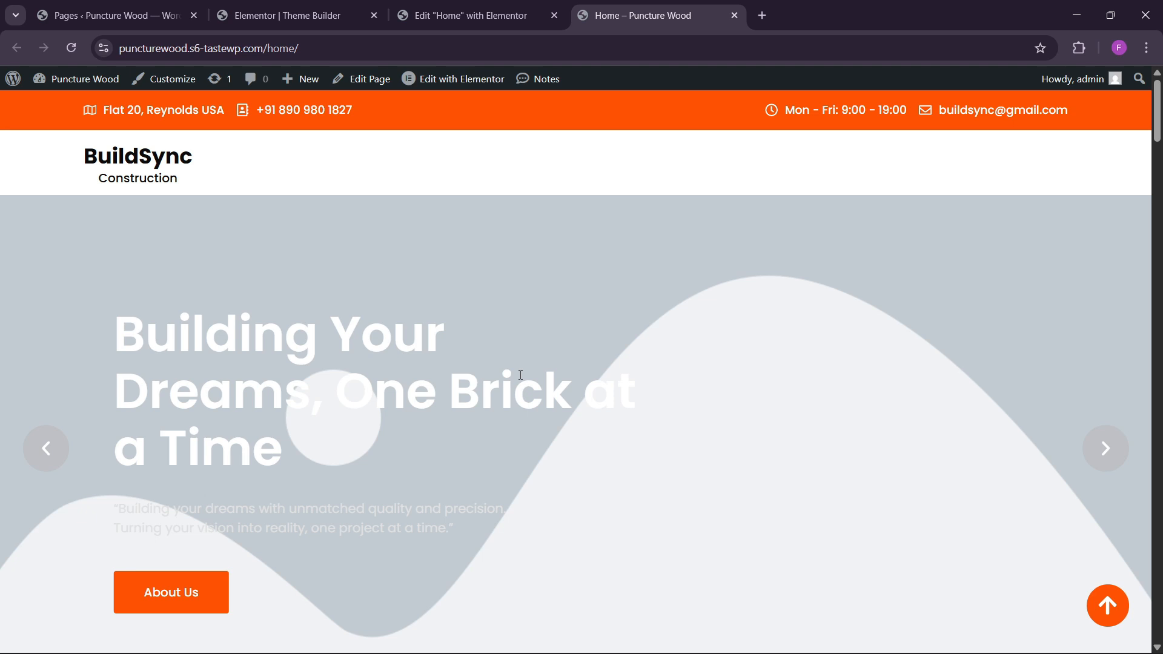